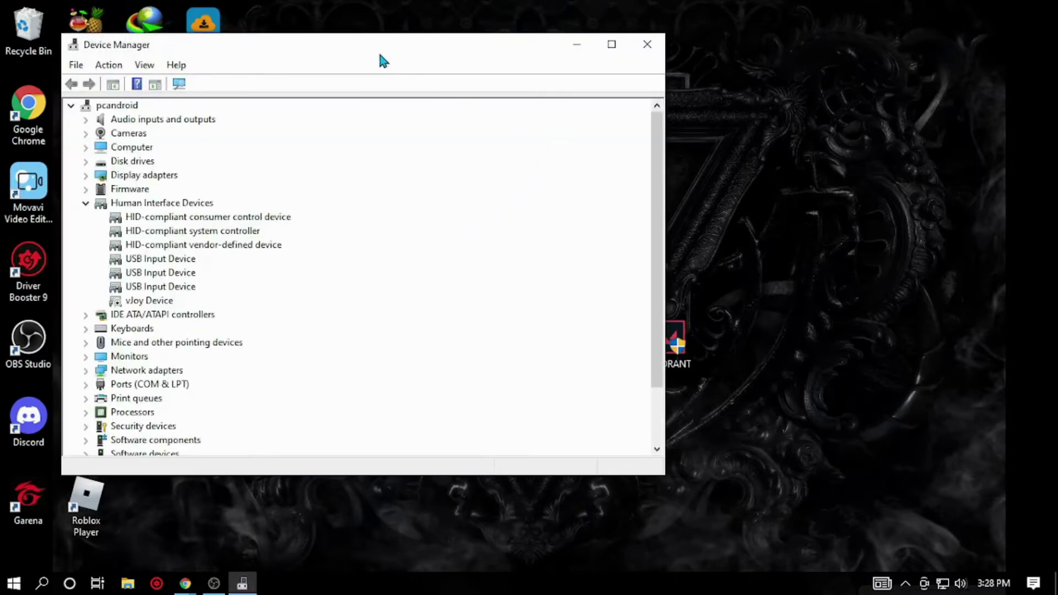
Open the properties of the AMD Radeon(TM) Vega 8 Graphics display adapter in Device Manager.
left_click_drag(380, 59, 602, 72)
left_click(308, 216)
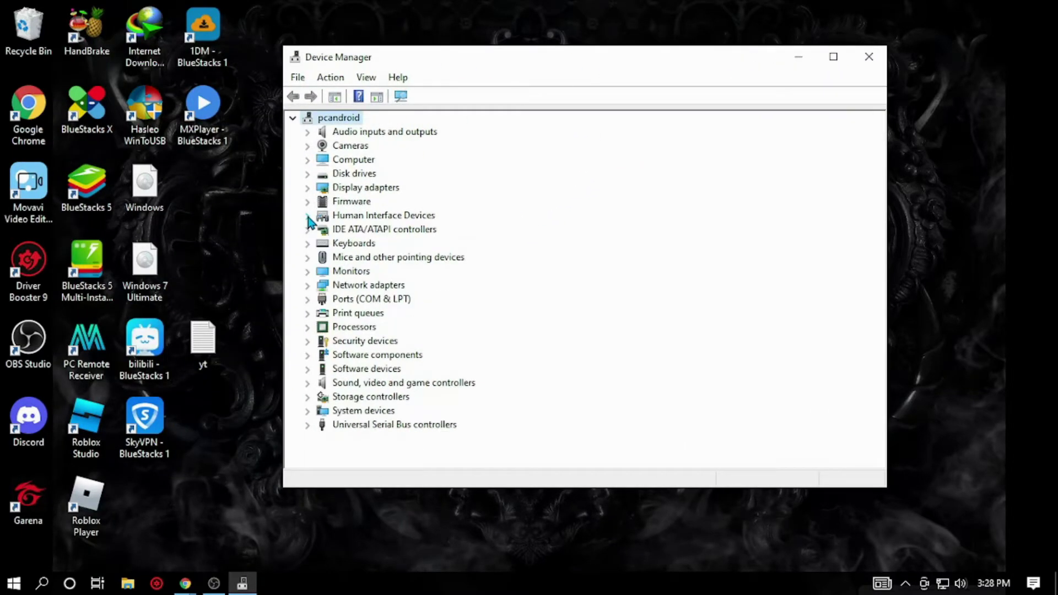
left_click(307, 187)
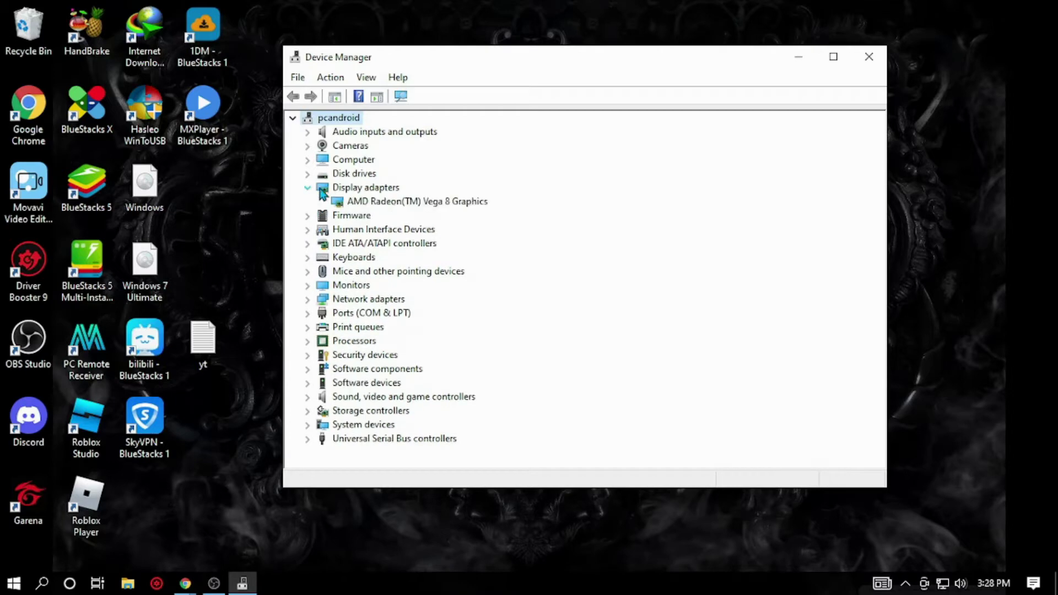
left_click_drag(478, 62, 583, 67)
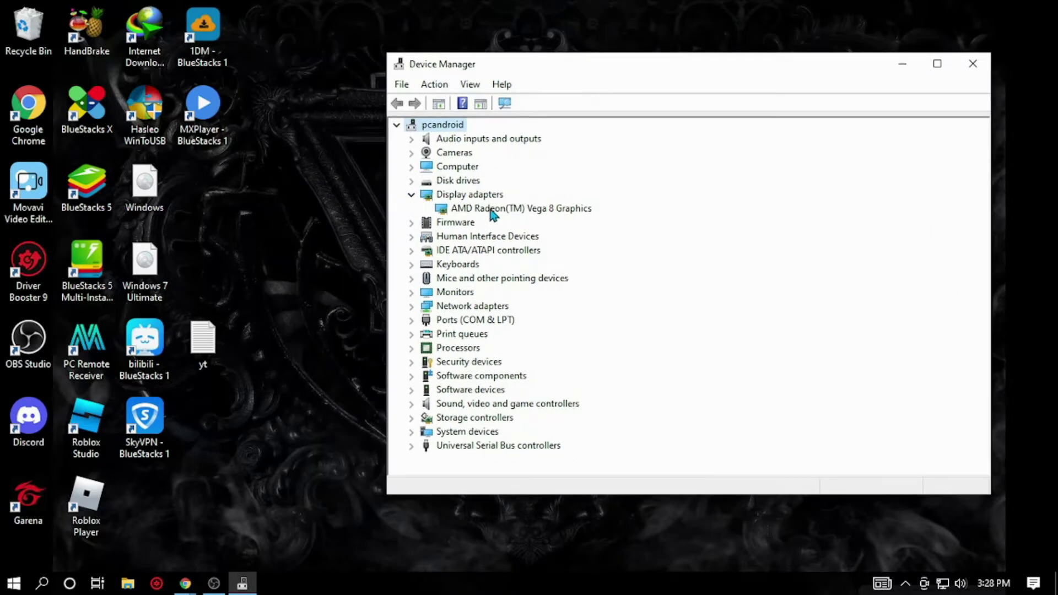
left_click(478, 212)
right_click(479, 212)
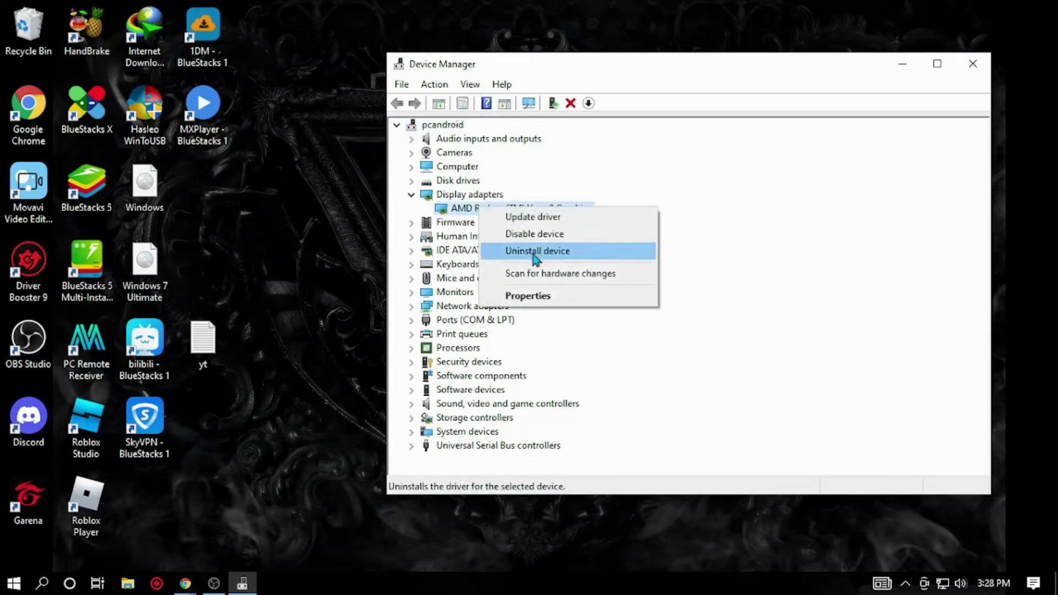
left_click(521, 298)
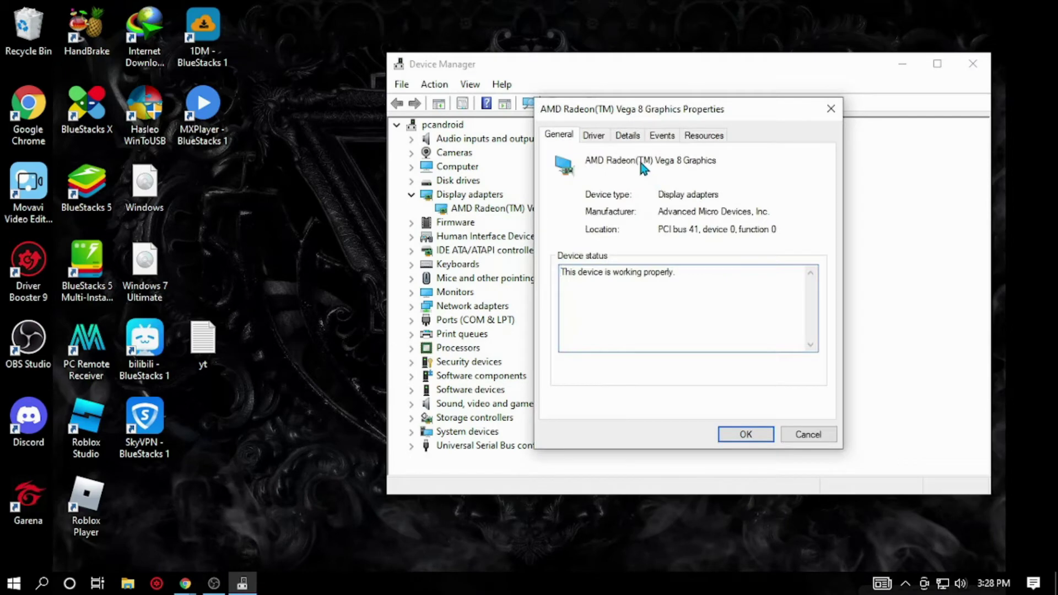
Show the adapter's Compatible Ids details and copy the value PCI\VEN_1002&DEV_15DD&REV_C8.
left_click(628, 137)
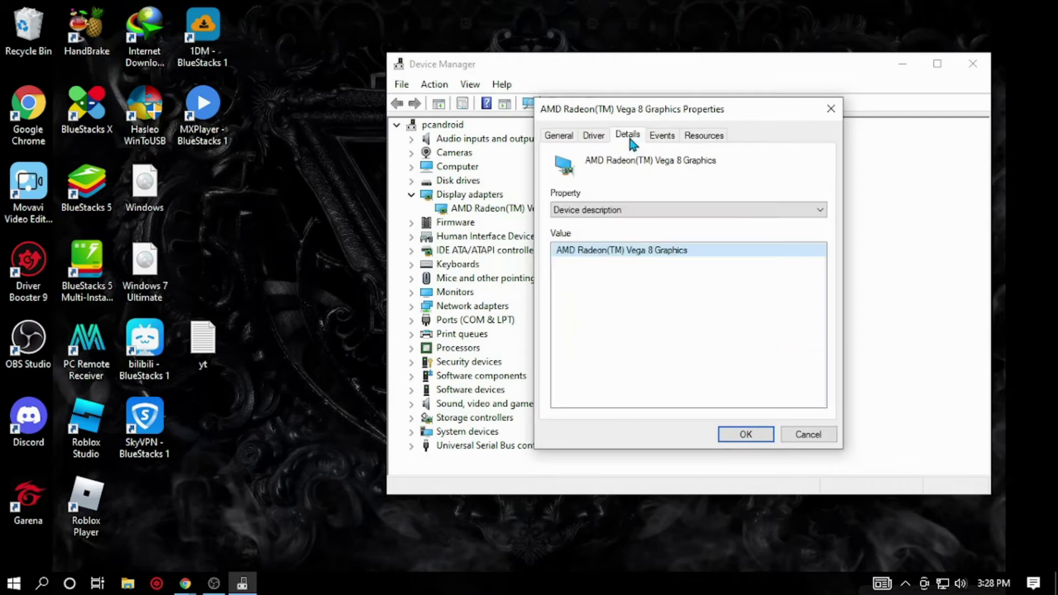
left_click(601, 211)
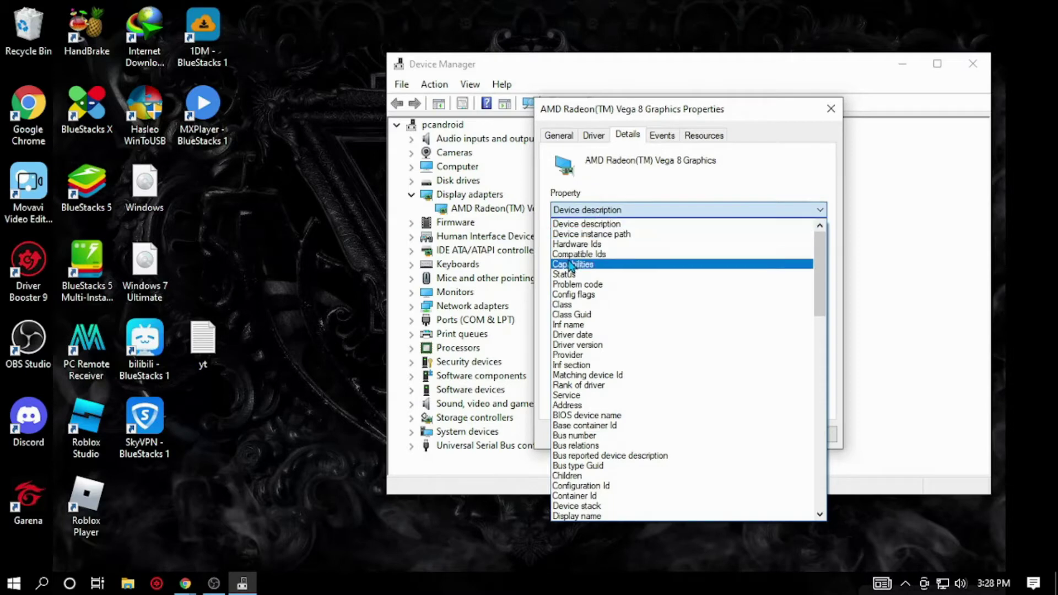
left_click(605, 255)
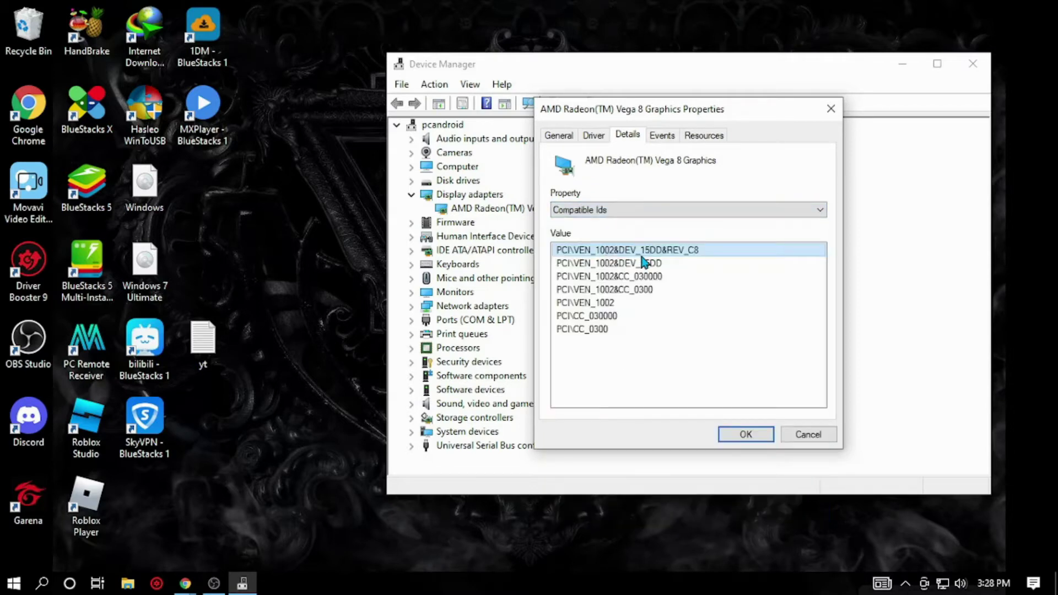
right_click(697, 253)
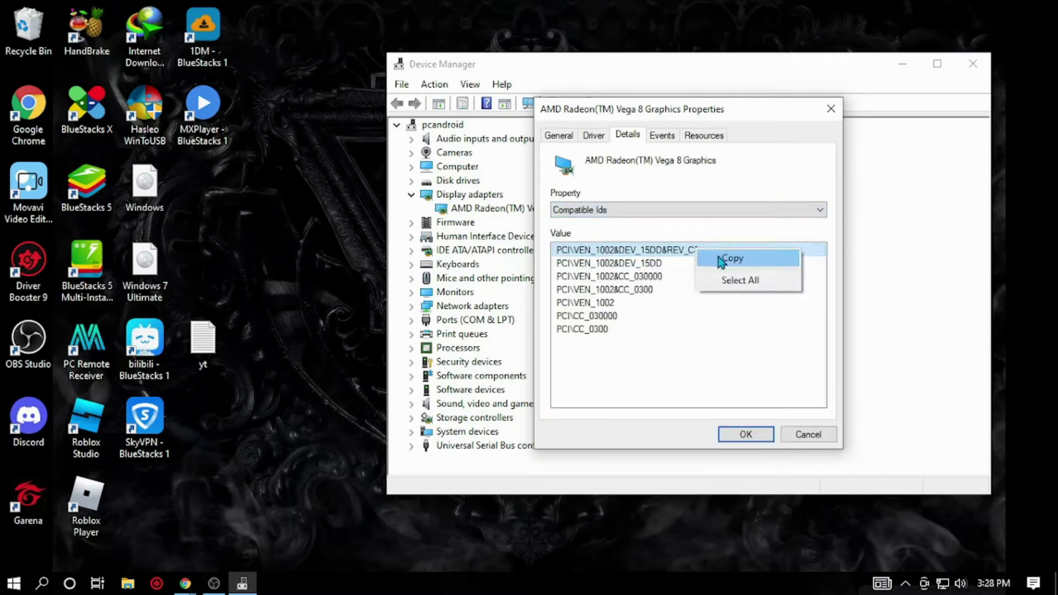
left_click(720, 260)
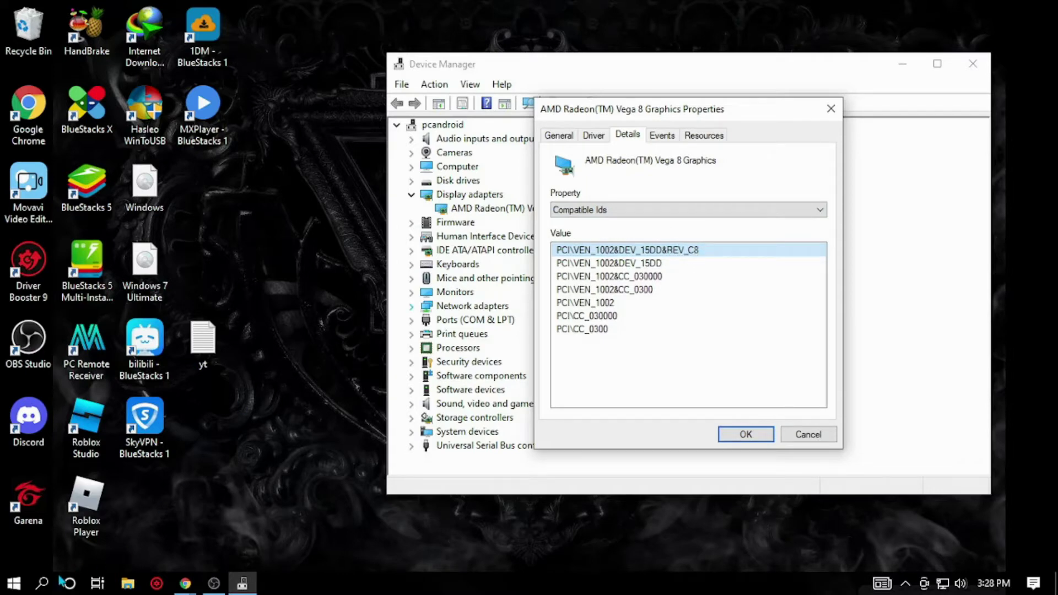
Open Notepad and paste the copied device ID into the blank document.
left_click(42, 582)
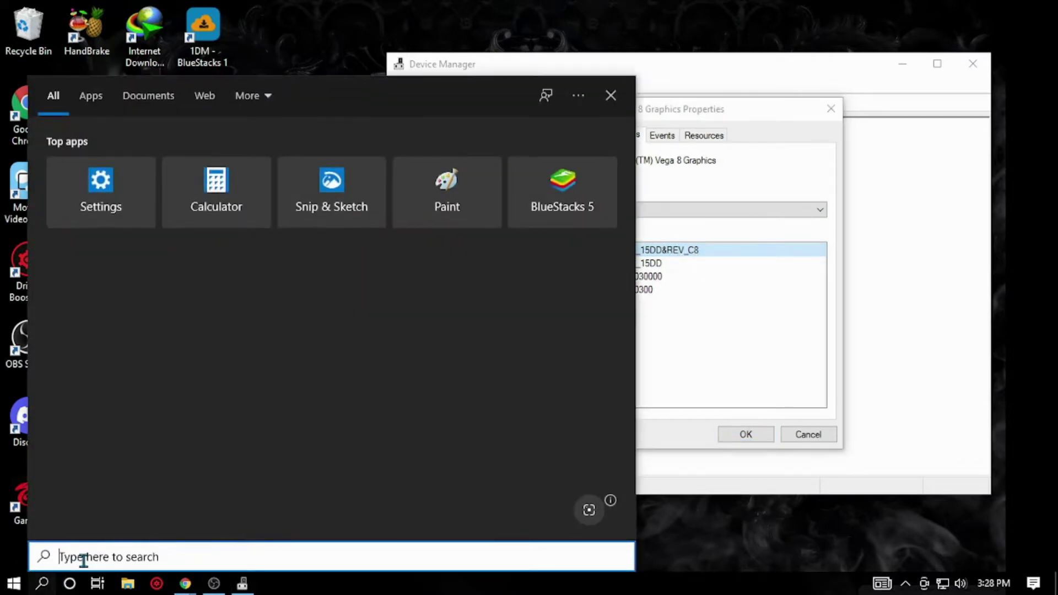
type("note")
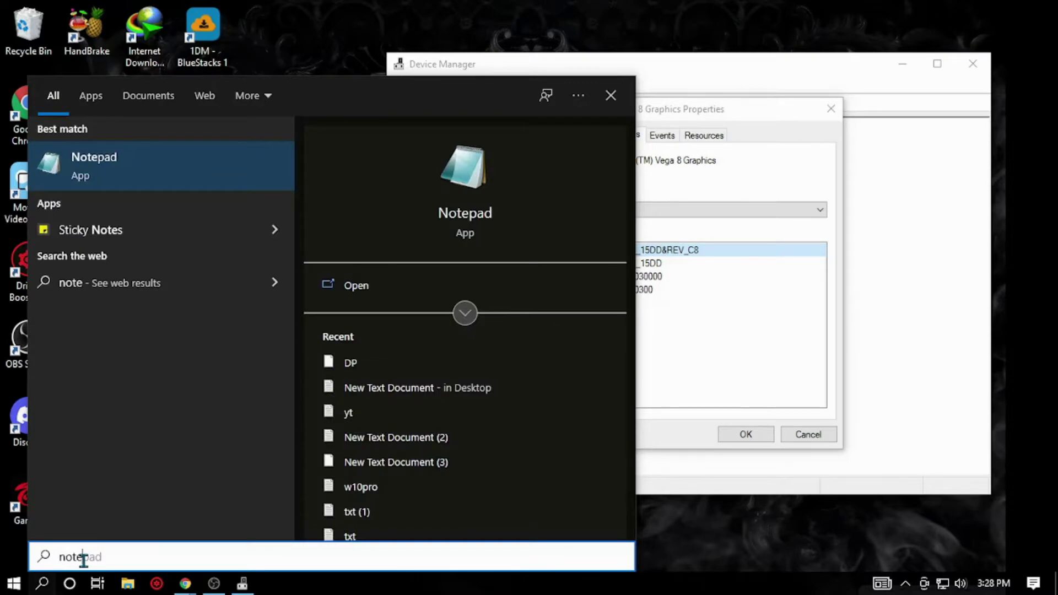
left_click(468, 176)
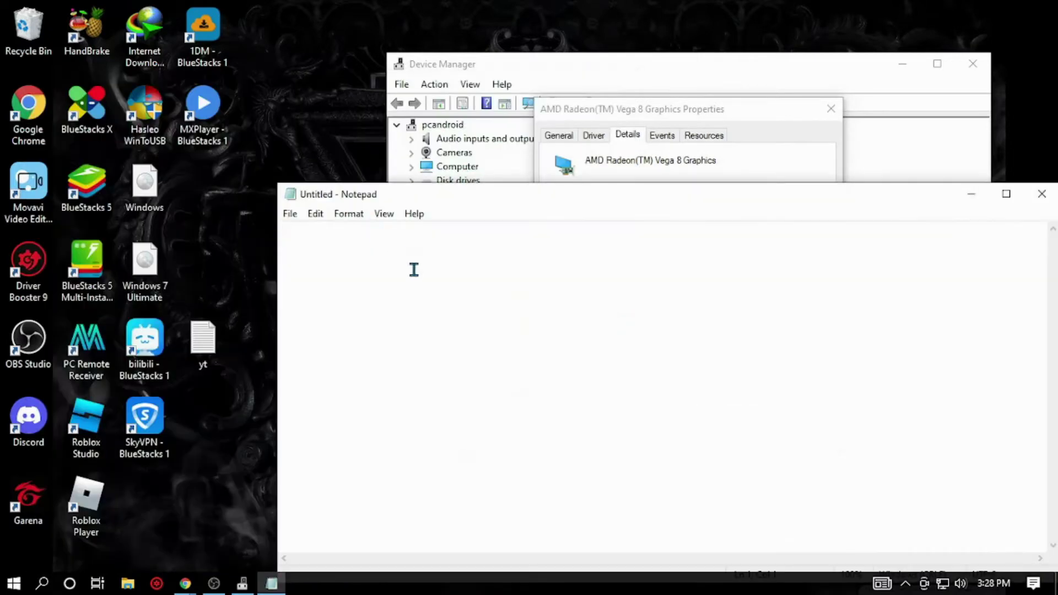
key("ctrl+v")
left_click_drag(471, 201, 625, 251)
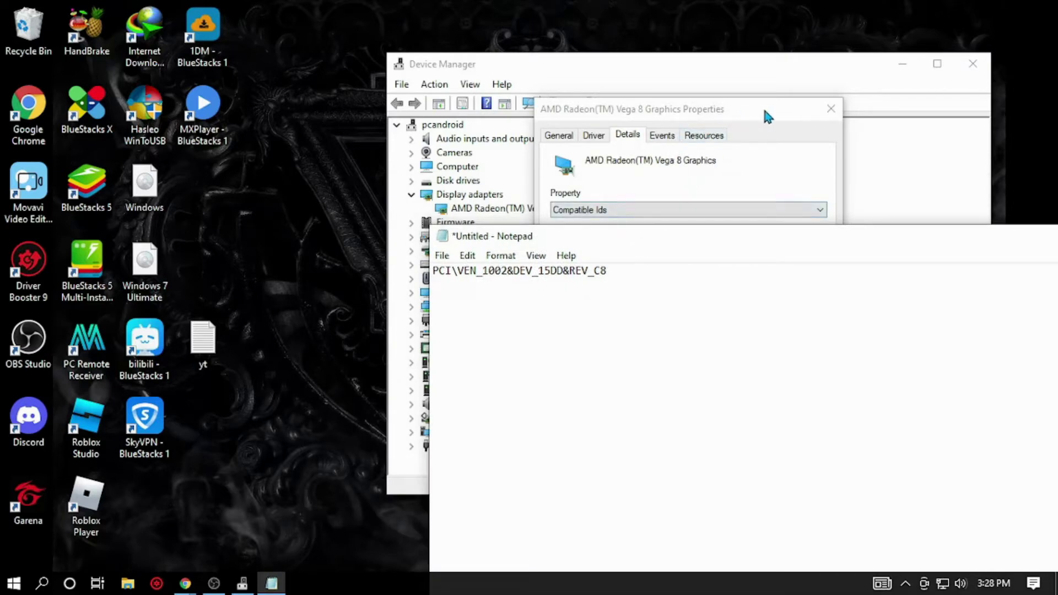
Close the adapter properties and Device Manager, and move the Notepad window aside to uncover the desktop files.
left_click(832, 109)
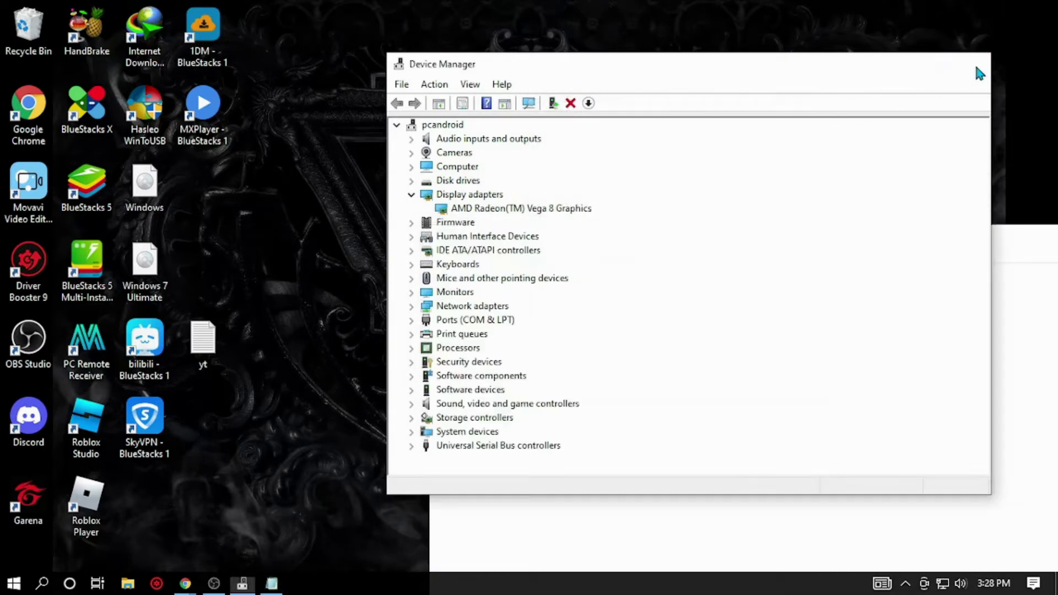
left_click(973, 64)
left_click(277, 236)
left_click_drag(590, 243, 765, 258)
double_click(552, 353)
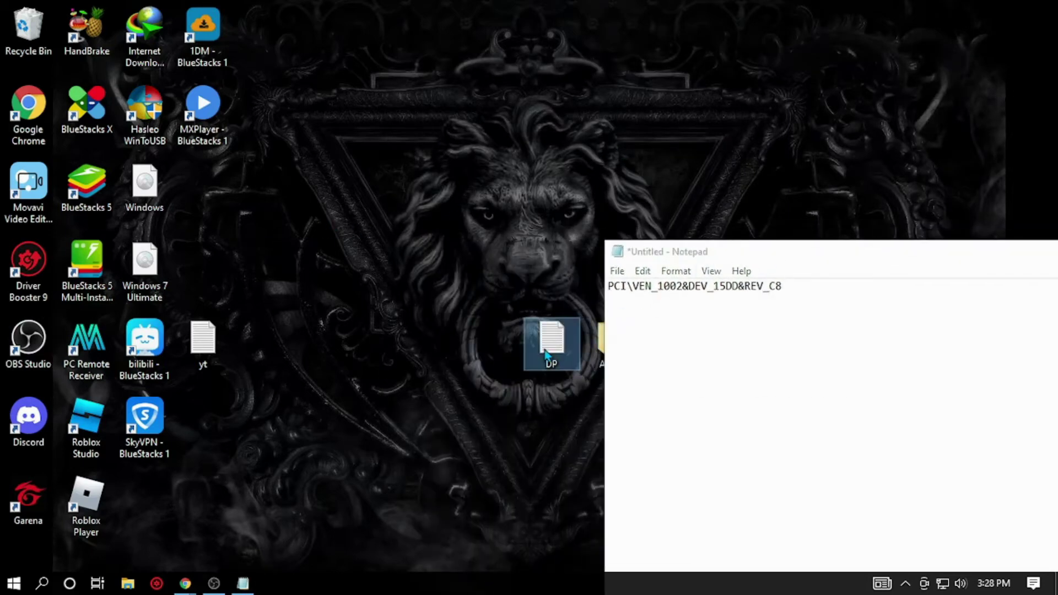
left_click_drag(500, 210, 280, 223)
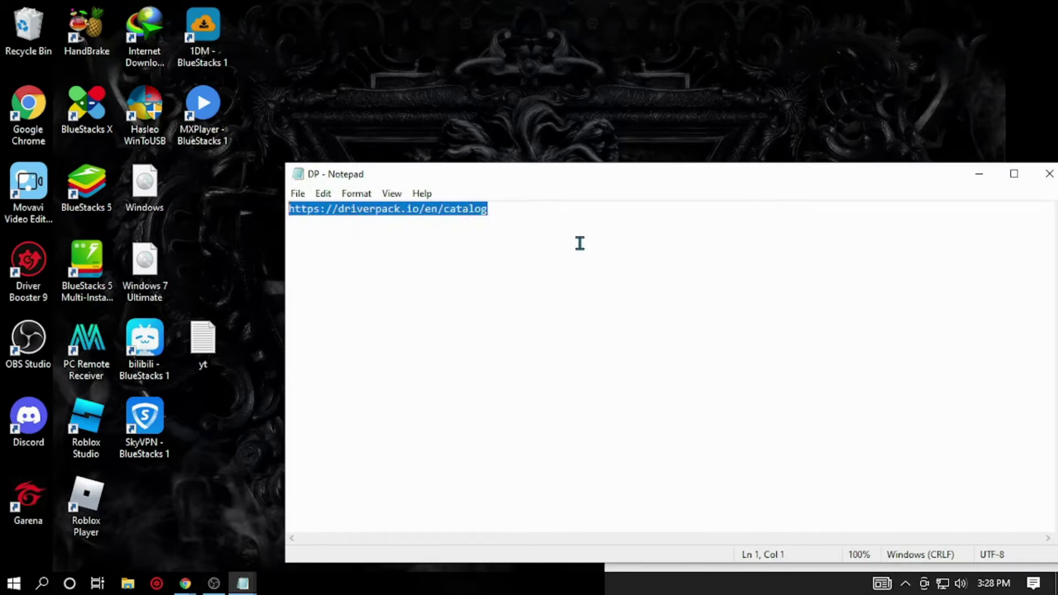
left_click_drag(987, 174, 905, 177)
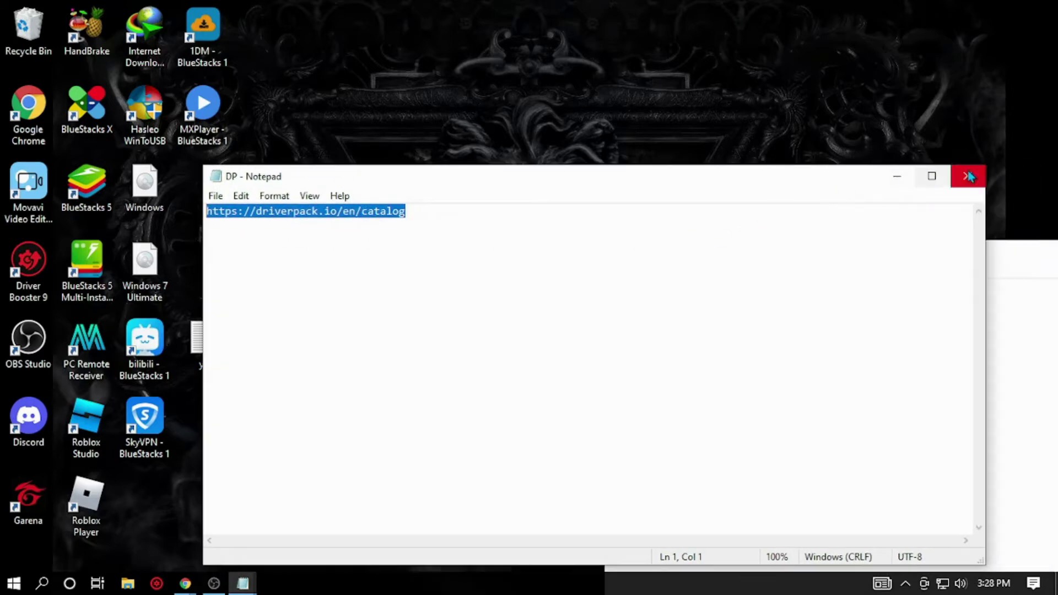
left_click(967, 176)
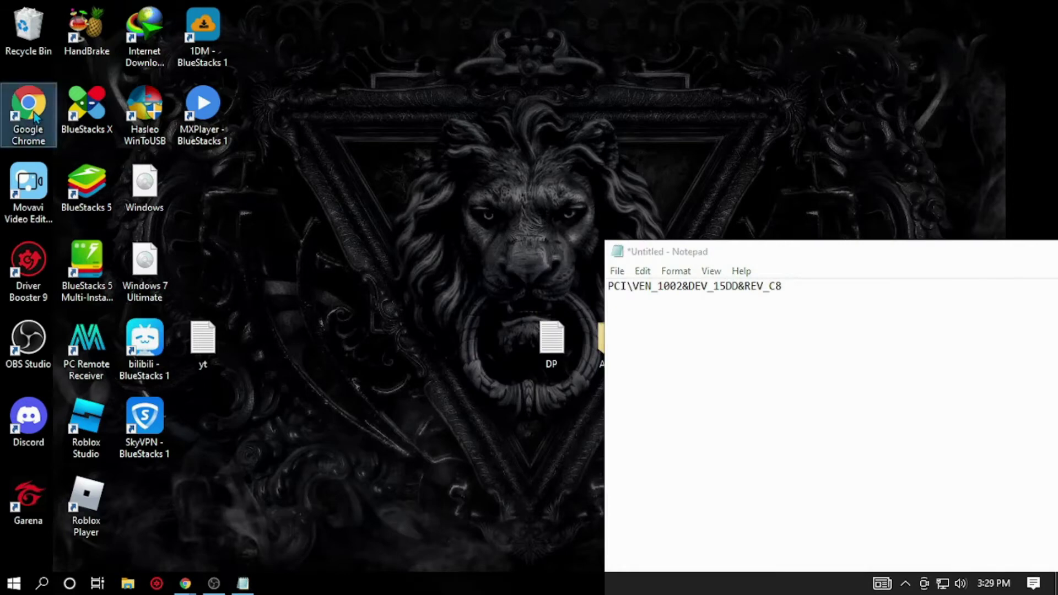
double_click(35, 115)
left_click_drag(747, 35, 684, 43)
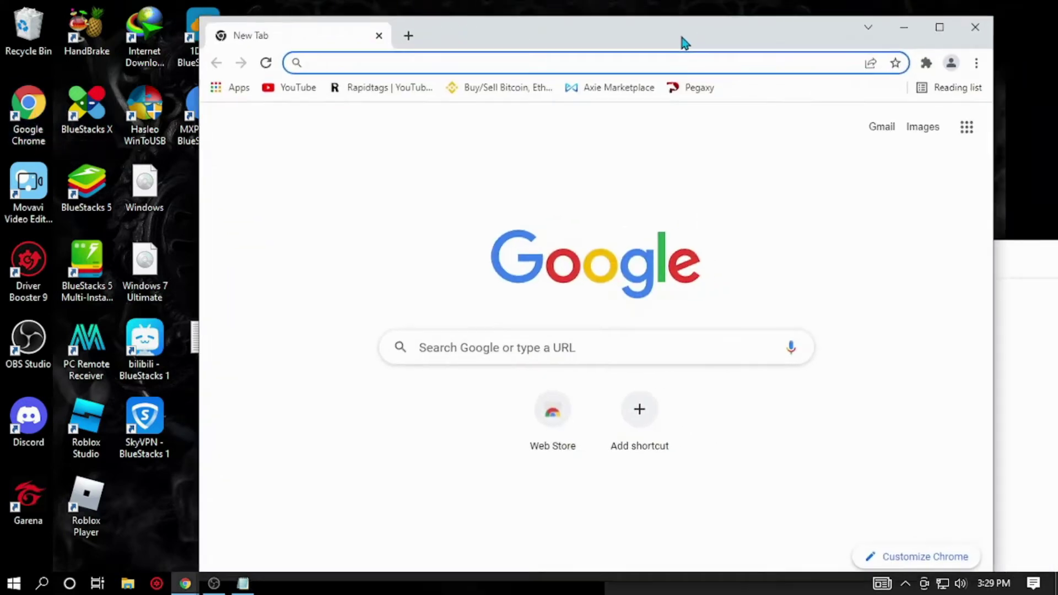
left_click(938, 29)
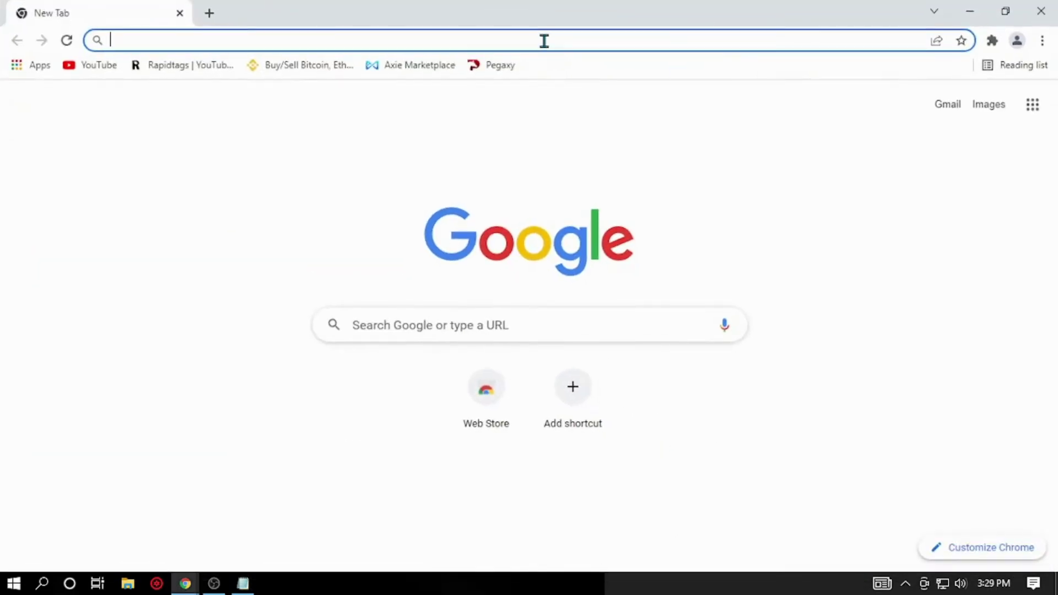
key("ctrl+v")
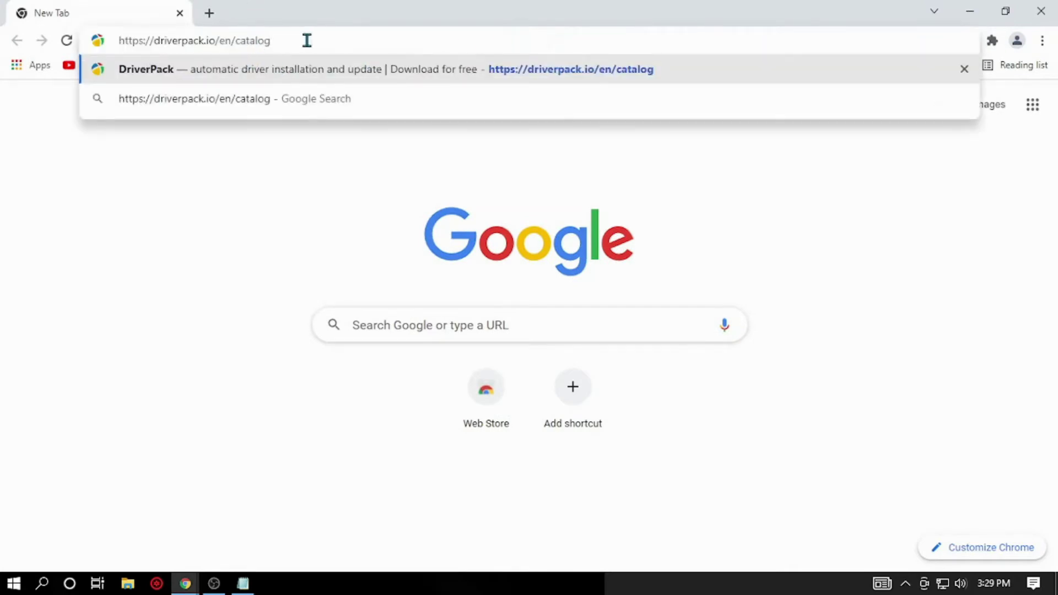
key("Return")
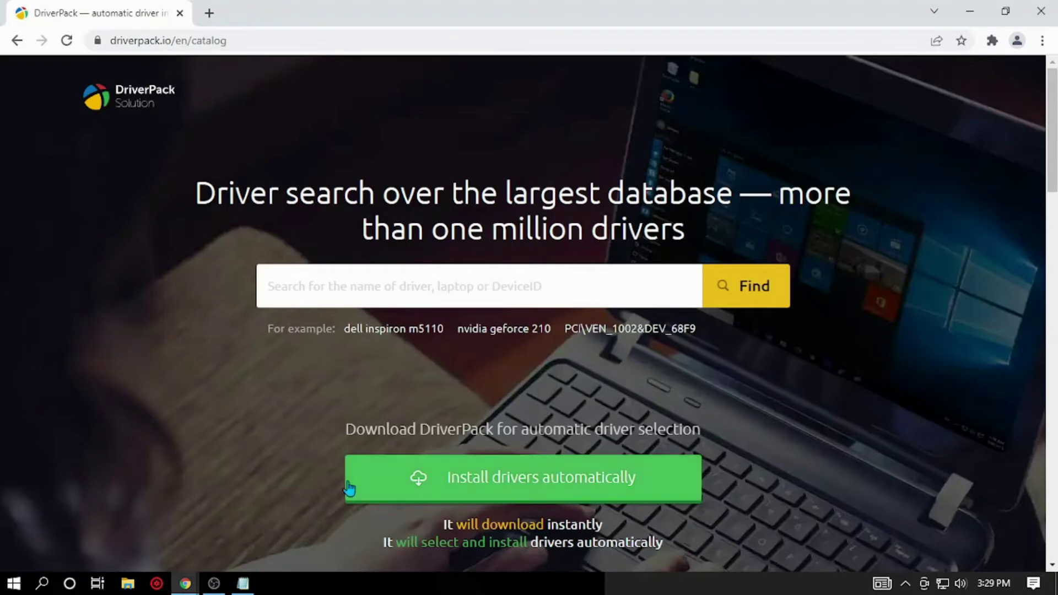
Switch to the untitled Notepad document and copy the device ID PCI\VEN_1002&DEV_15DD&REV_C8.
left_click(244, 584)
left_click_drag(769, 259, 541, 362)
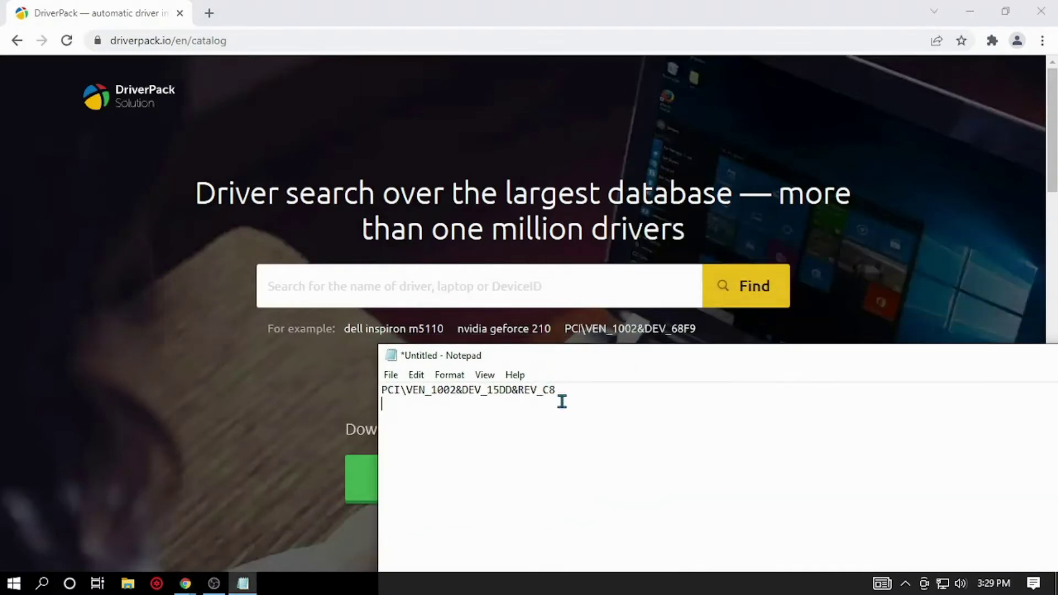
left_click_drag(384, 400, 382, 392)
right_click(409, 392)
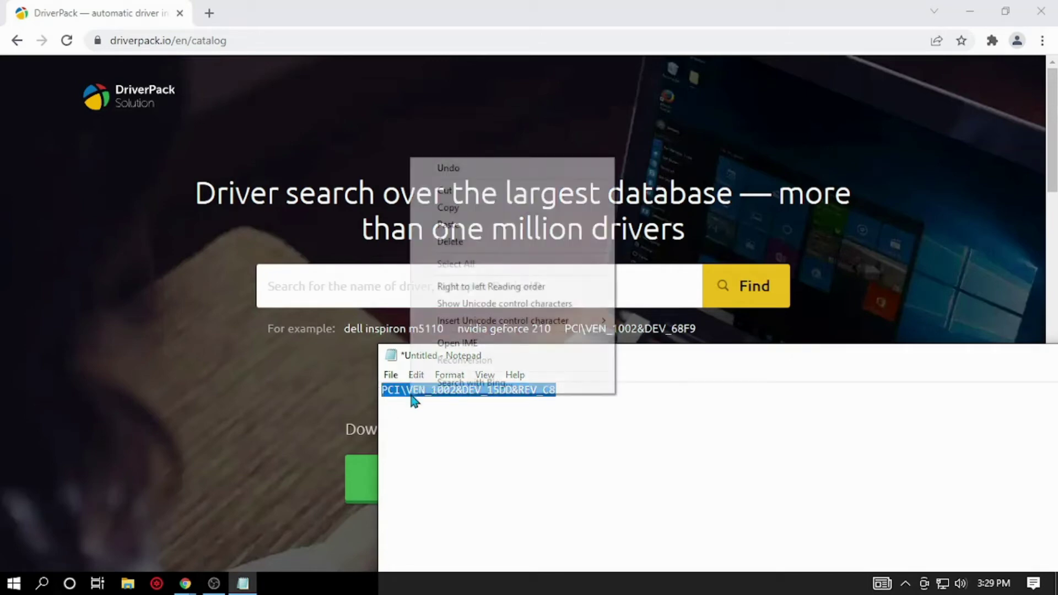
left_click(463, 208)
Search the DriverPack catalog for the device ID PCI\VEN_1002&DEV_15DD&REV_C8.
left_click(347, 283)
right_click(347, 285)
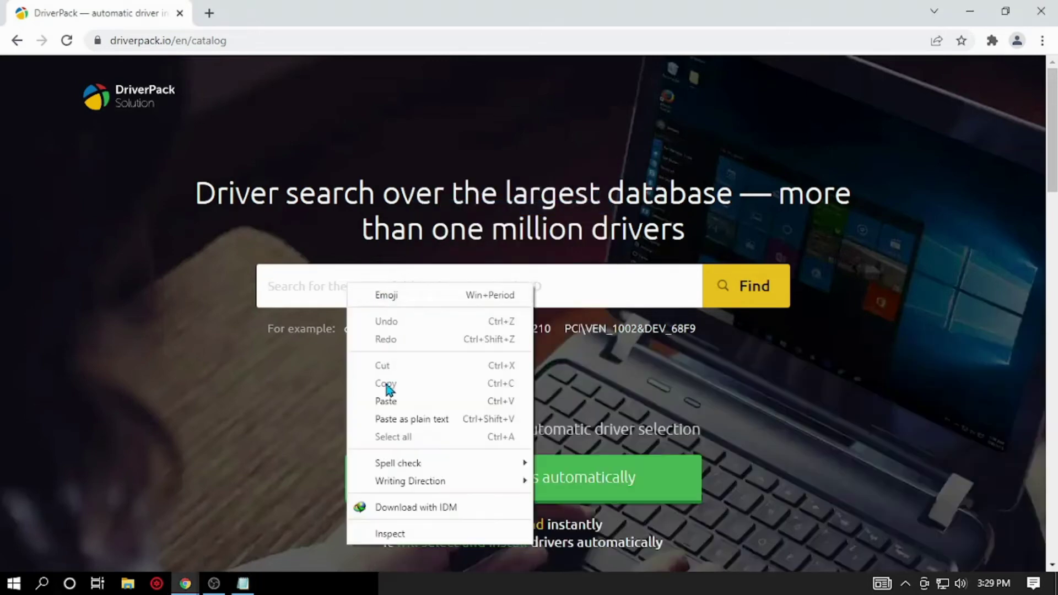
left_click(386, 401)
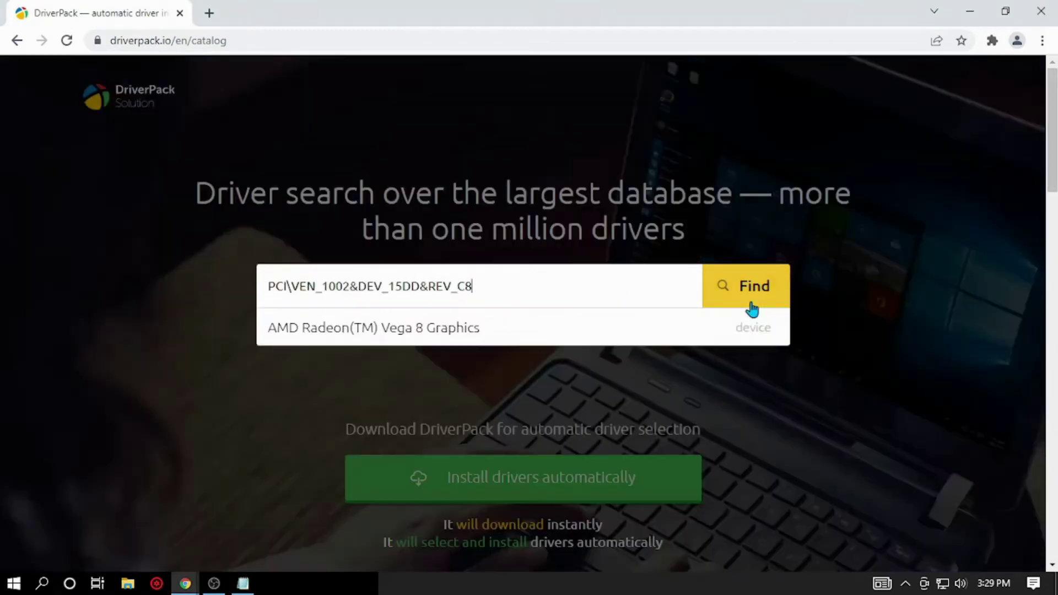
left_click(751, 294)
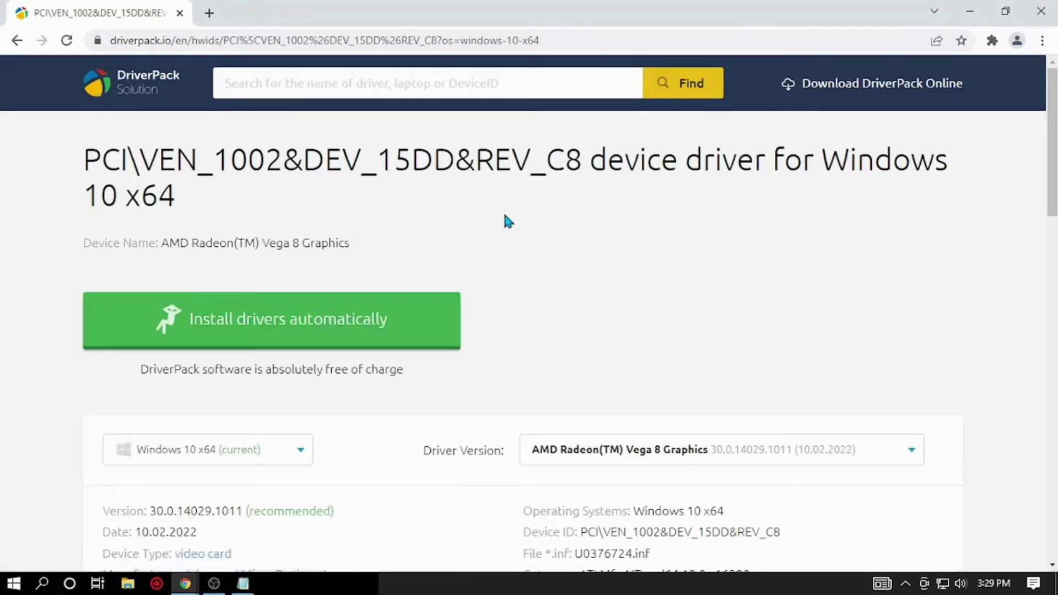
Select Windows 10 x64 for the driver download and keep driver version 30.0.14029.1011 (10.02.2022).
scroll(433, 218, "down", 3)
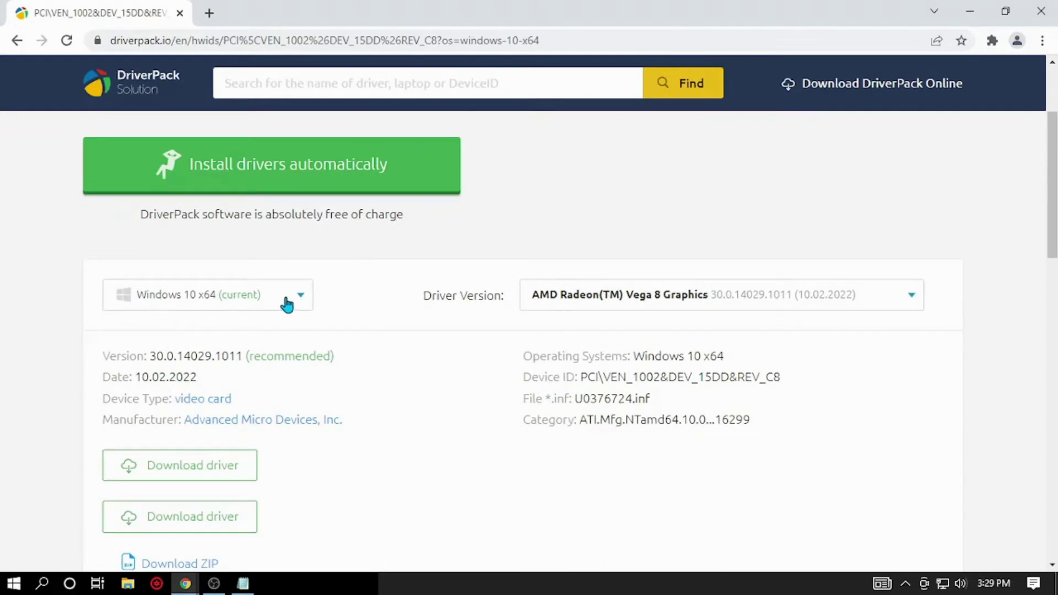
left_click(291, 298)
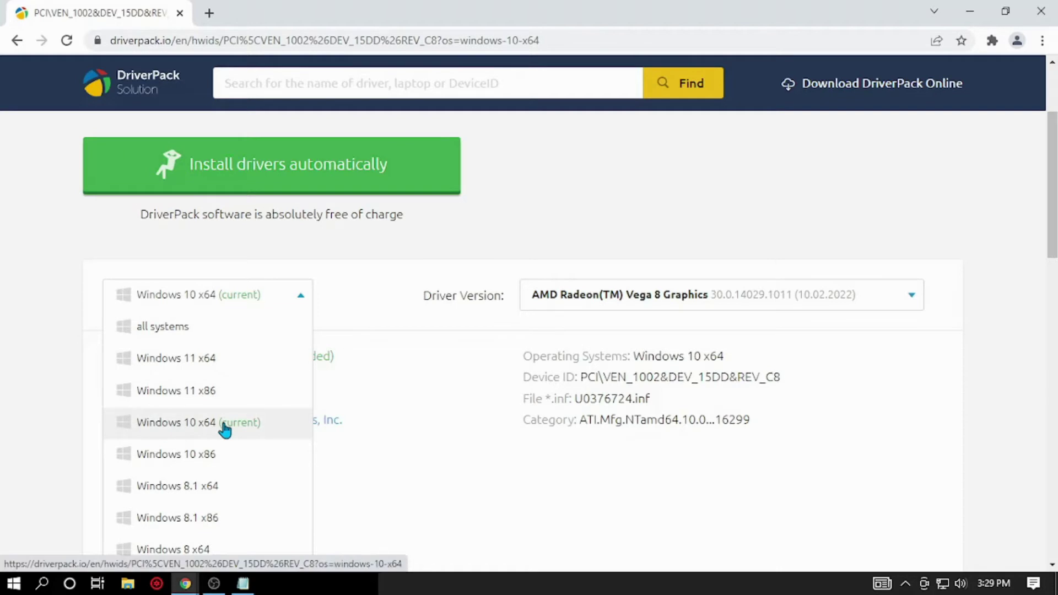
left_click(224, 429)
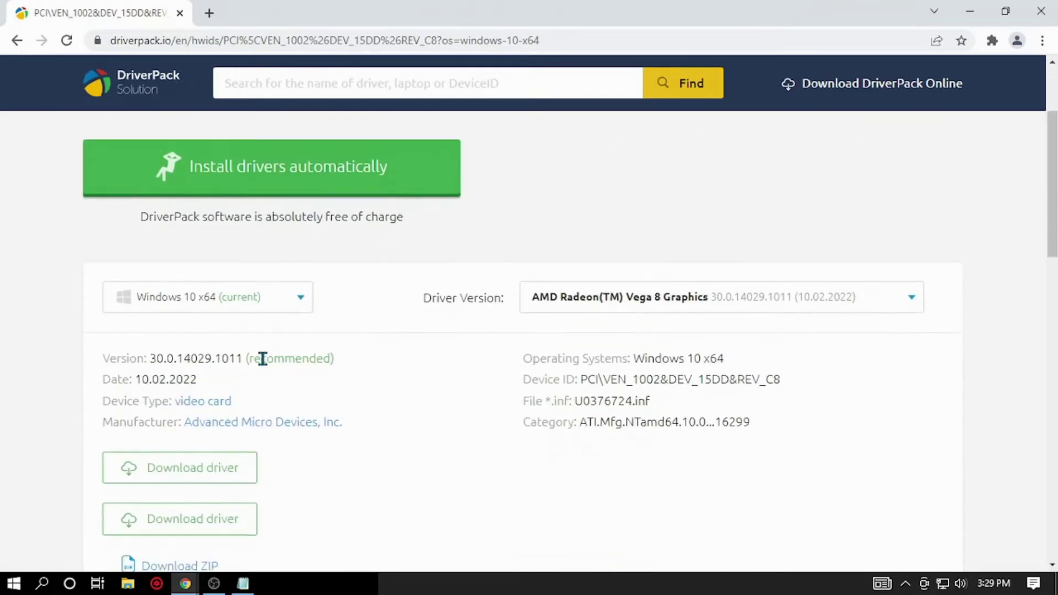
left_click(910, 299)
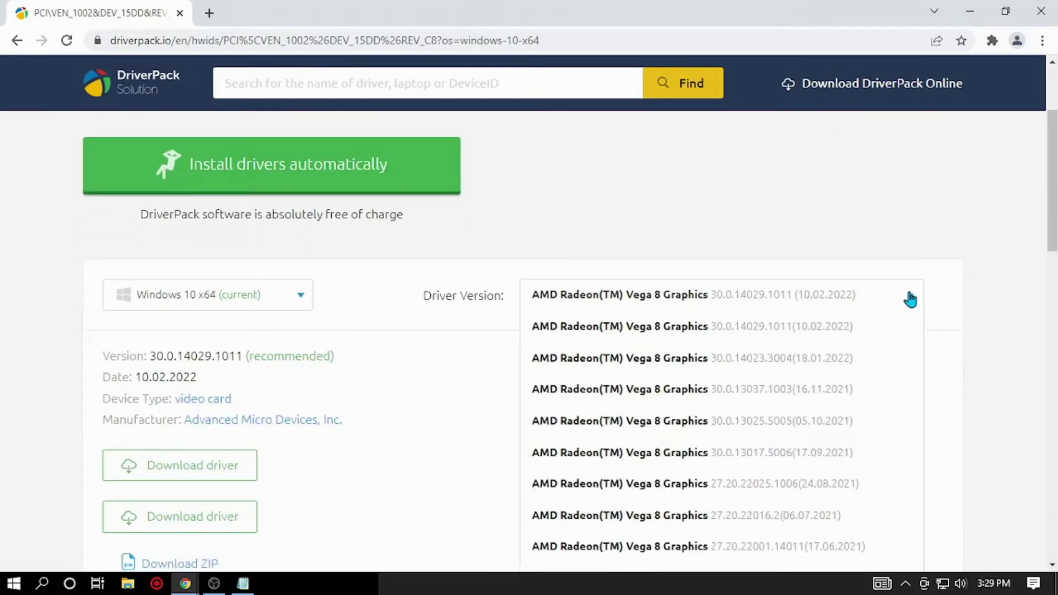
scroll(815, 332, "down", 1)
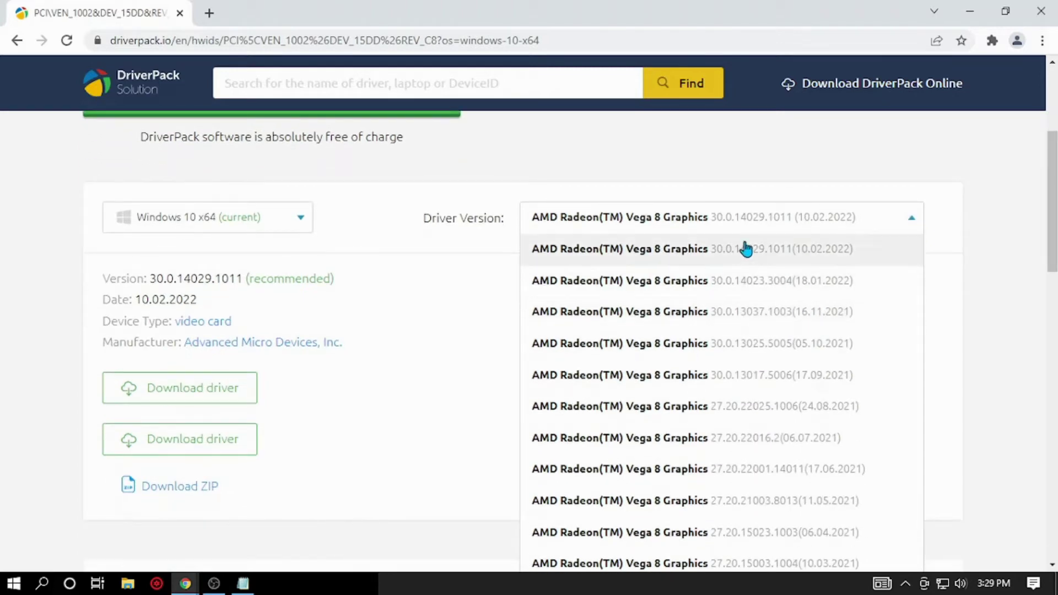
left_click(754, 220)
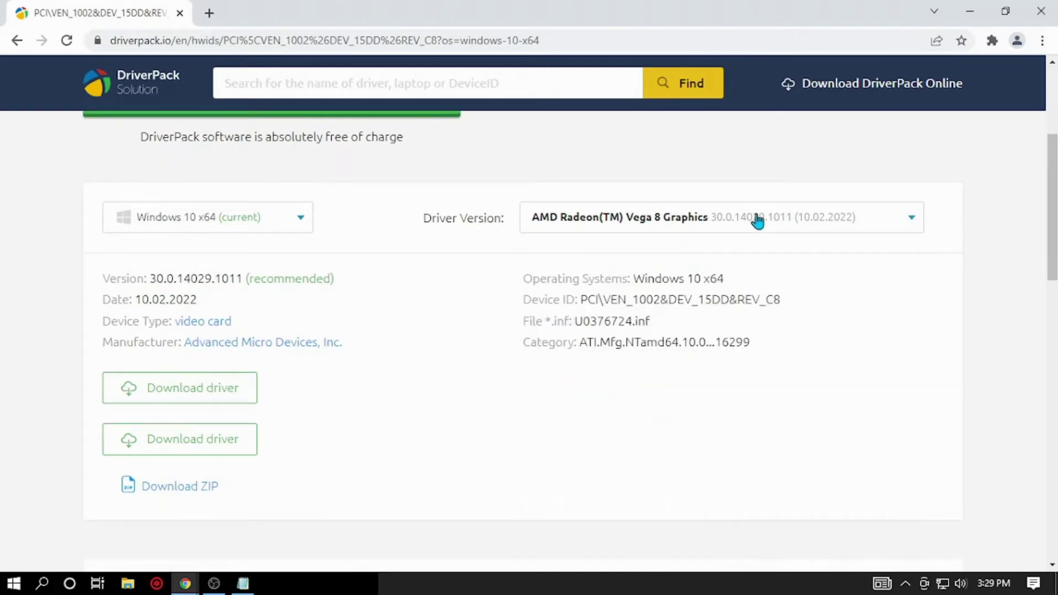
scroll(383, 302, "down", 1)
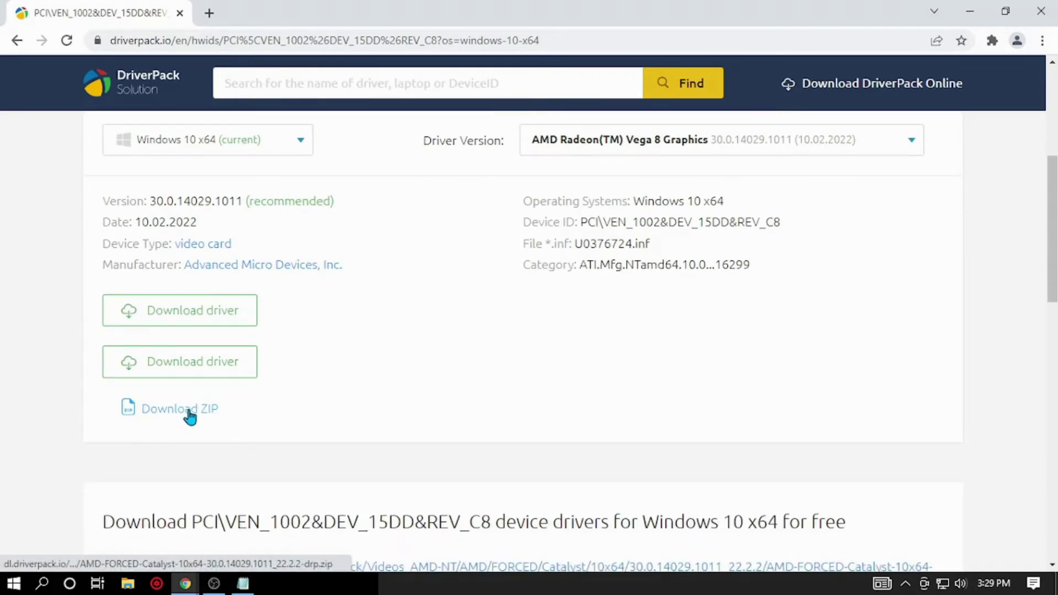
Download the driver ZIP using the option to show the completed download or resume it, and open the downloaded archive to check it.
left_click(189, 417)
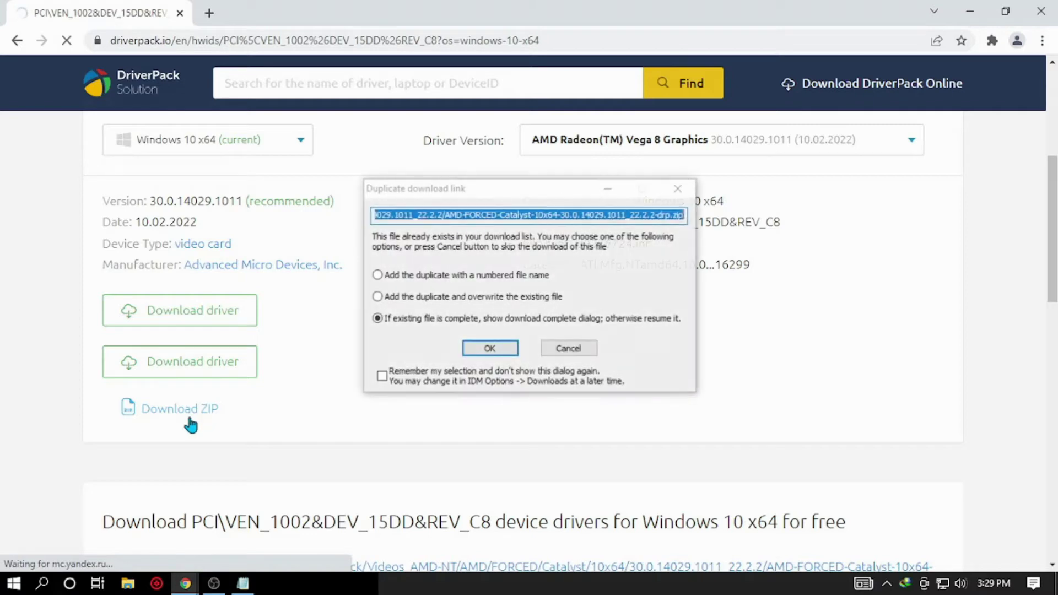
left_click(490, 348)
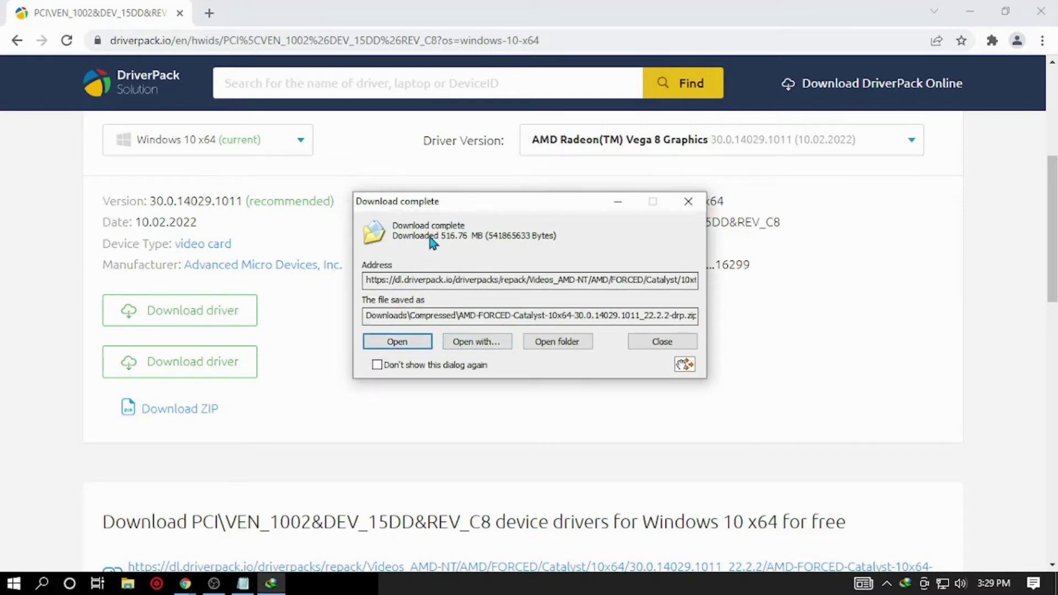
left_click_drag(504, 198, 541, 196)
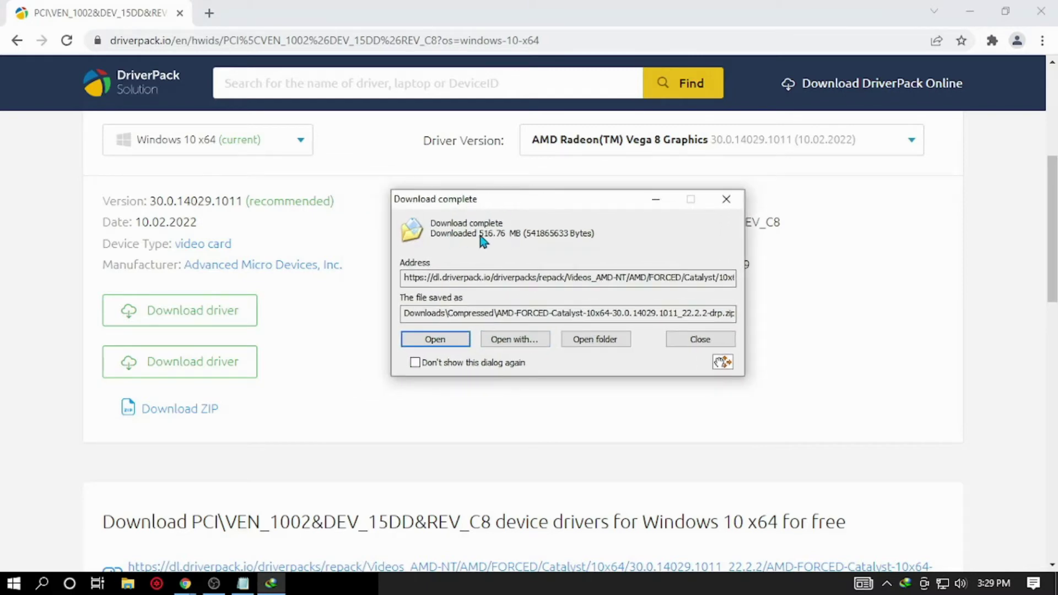
left_click(440, 340)
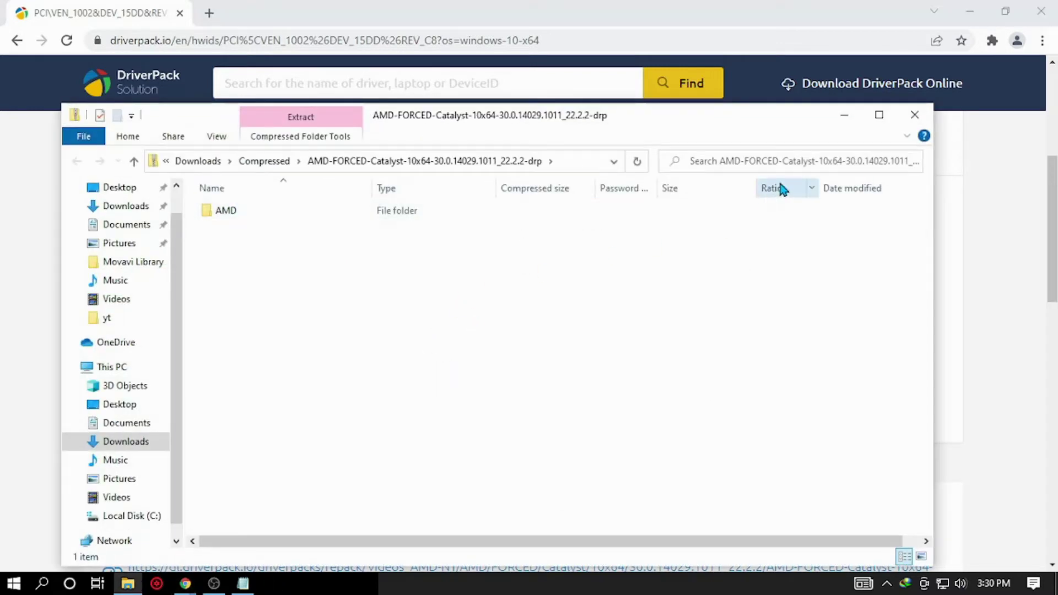
left_click(919, 115)
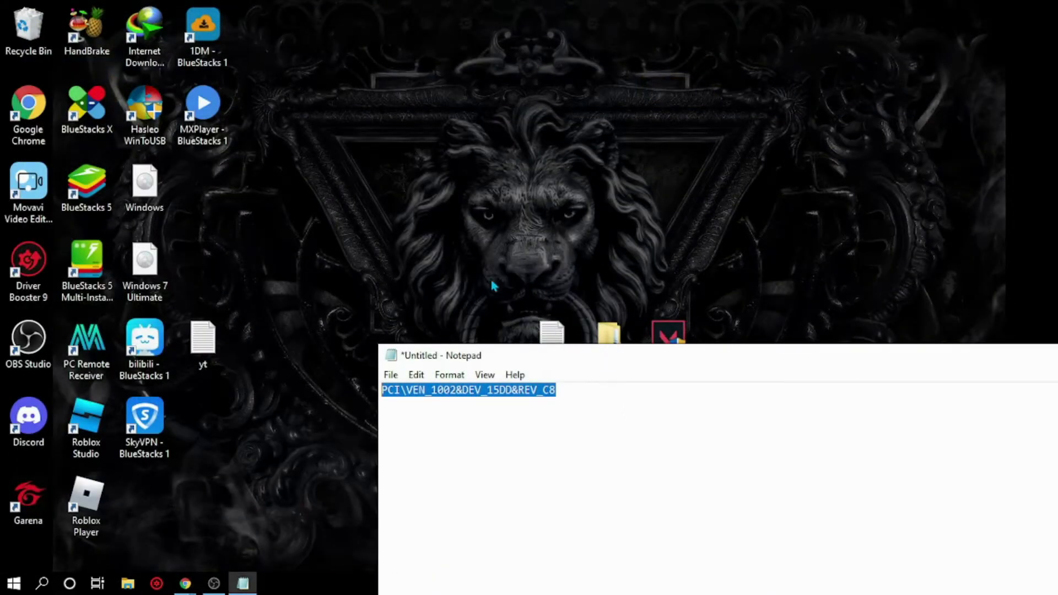
Close the untitled Notepad document containing the device ID without saving it.
left_click_drag(824, 366, 529, 267)
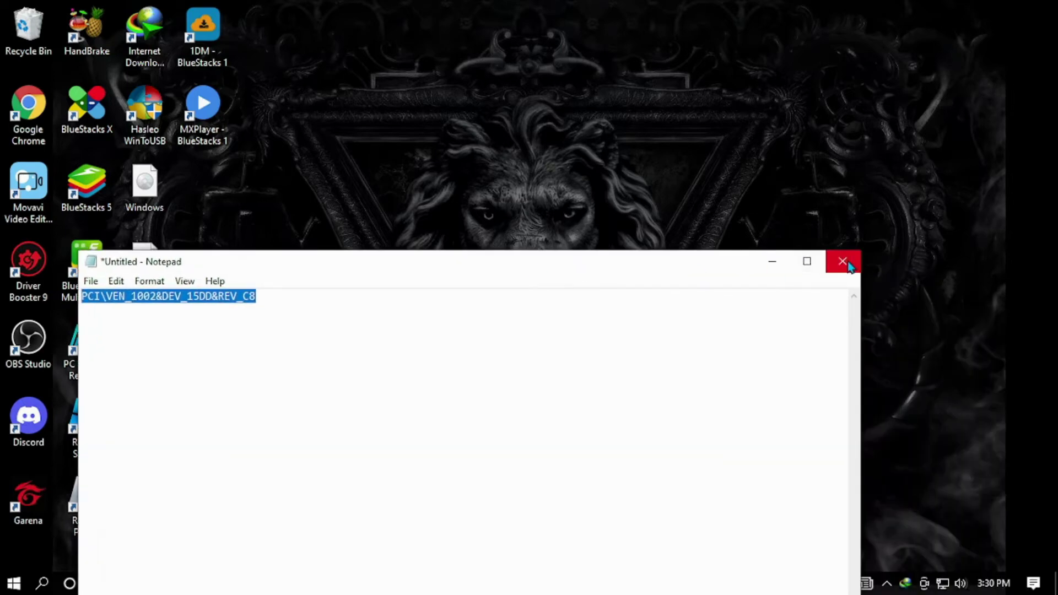
left_click(843, 262)
left_click(562, 298)
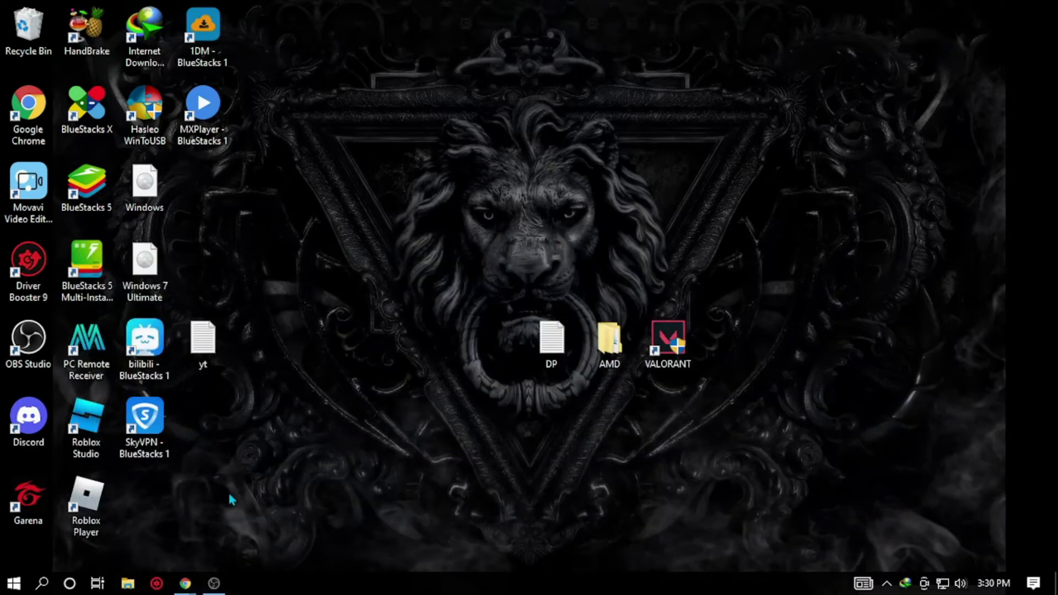
Extract the AMD-FORCED-Catalyst-10x64 archive in Downloads\Compressed into the same folder with 7-Zip, and close the folder window.
left_click(128, 584)
left_click(119, 238)
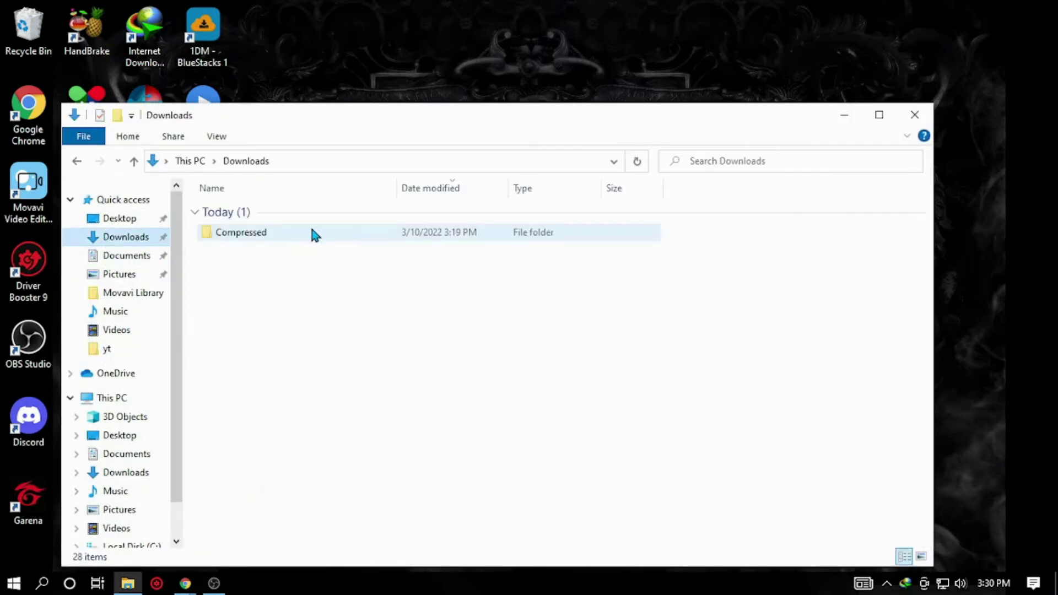
double_click(340, 232)
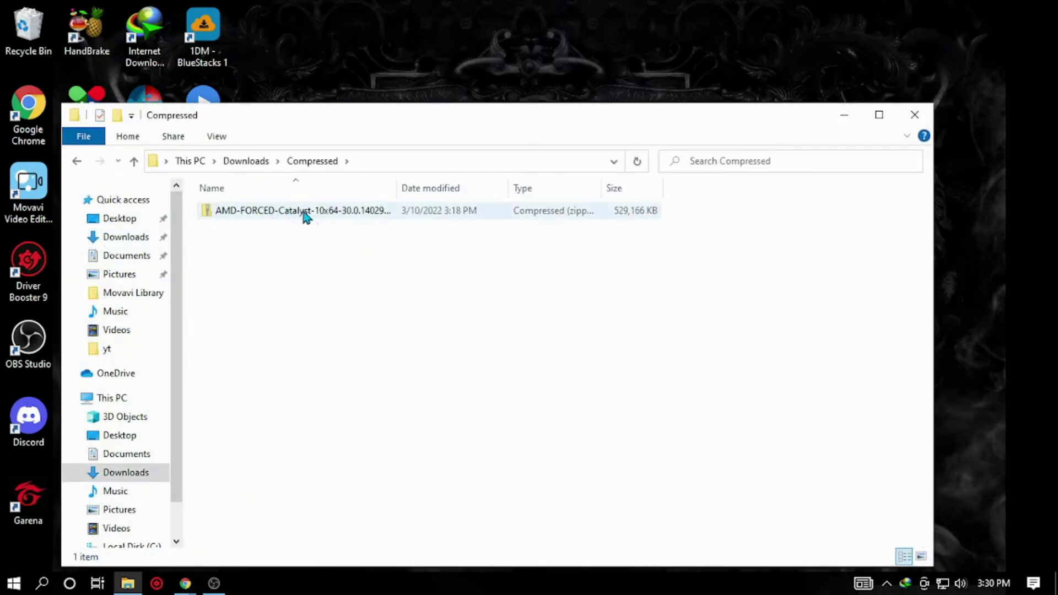
left_click(305, 217)
left_click_drag(488, 116, 675, 106)
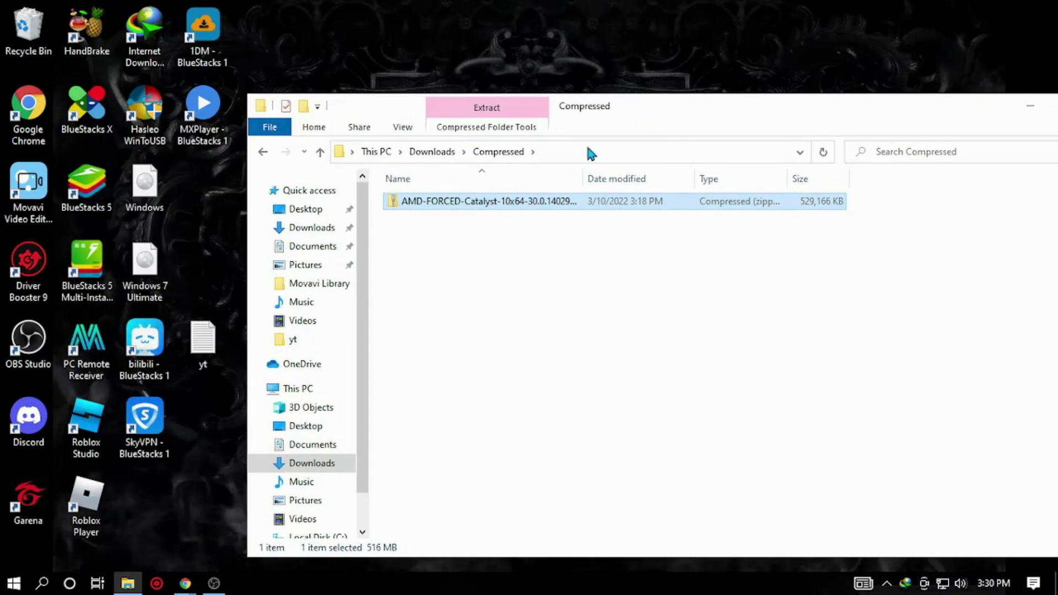
right_click(481, 206)
mouse_move(521, 294)
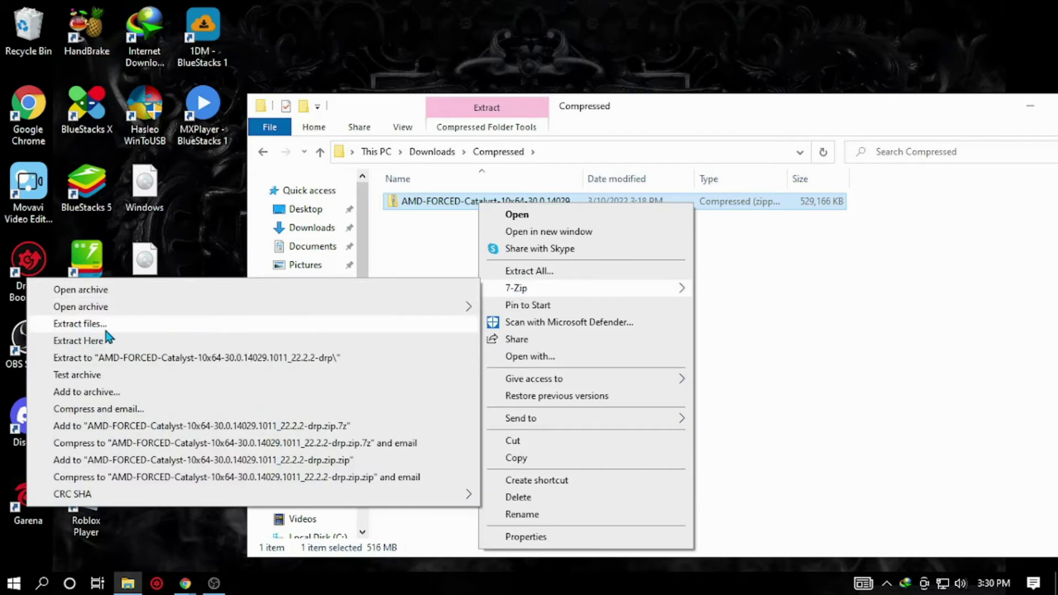
left_click(164, 345)
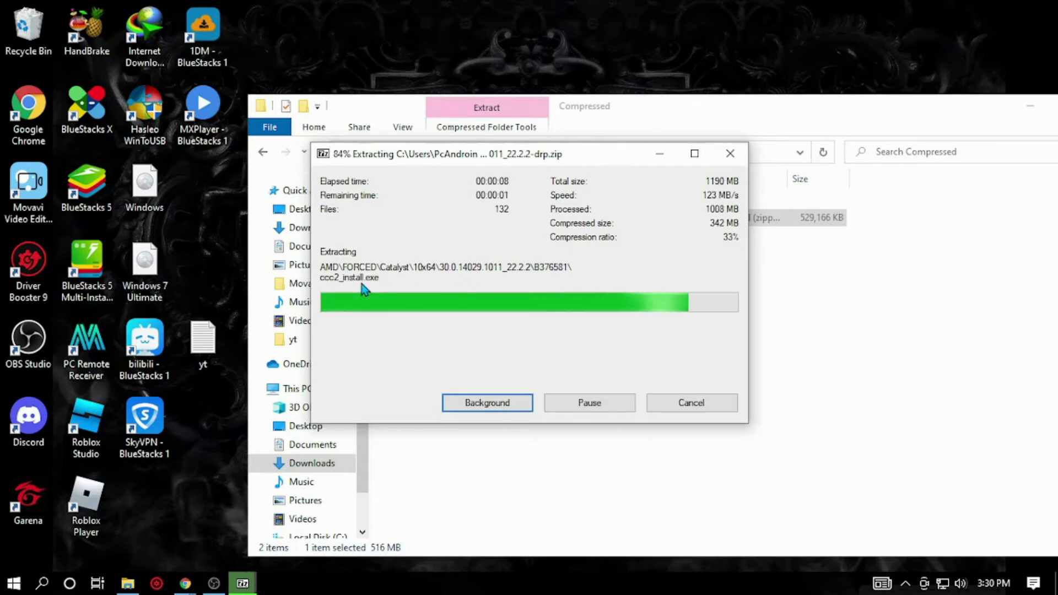
left_click_drag(890, 105, 699, 134)
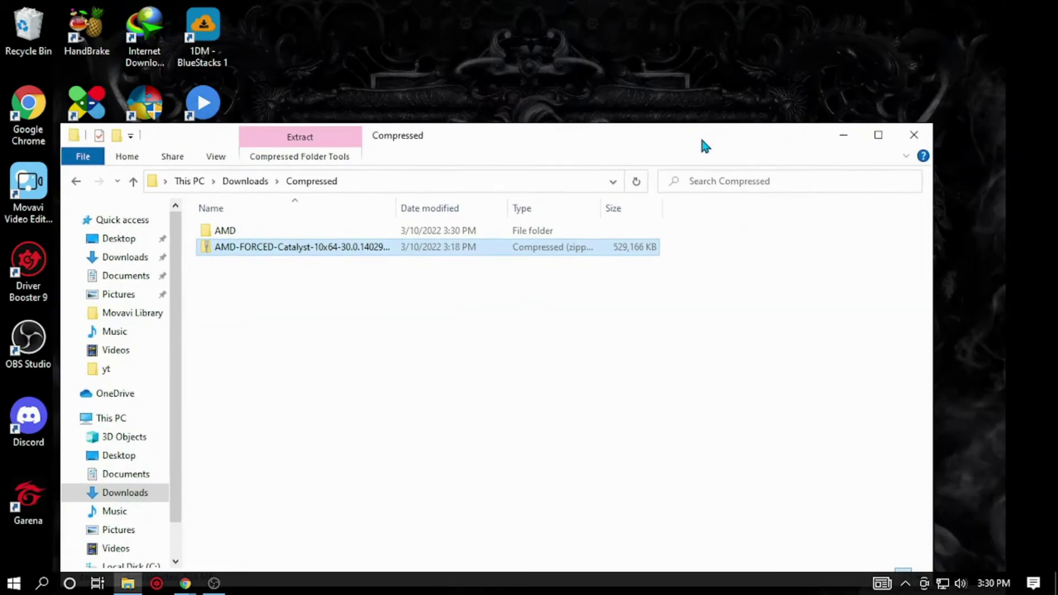
left_click(908, 137)
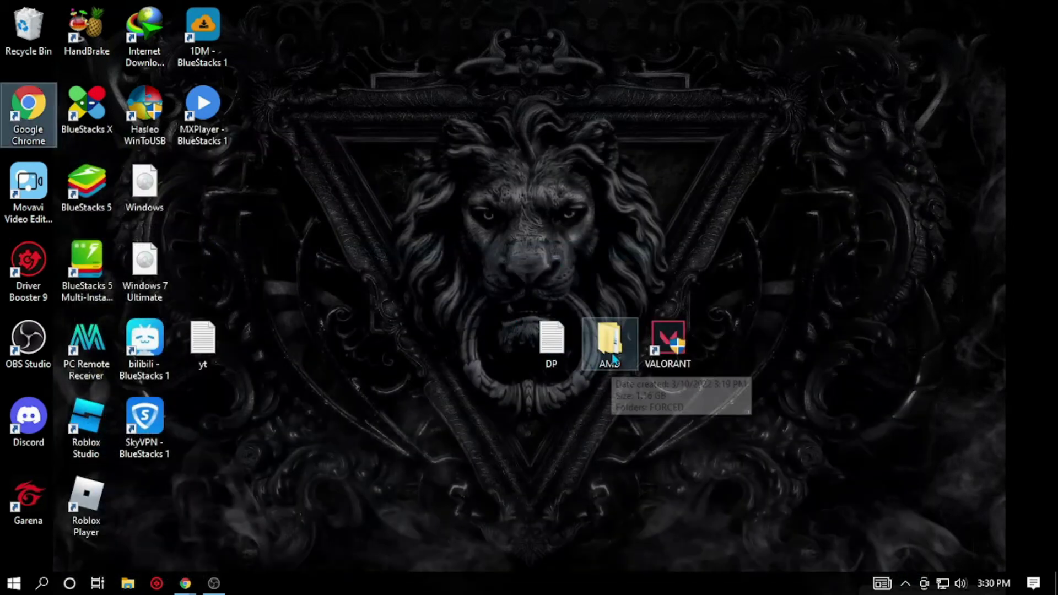
Delete the old AMD folder from the desktop and move the newly extracted AMD folder from Downloads\Compressed between DP and VALORANT.
left_click(613, 358)
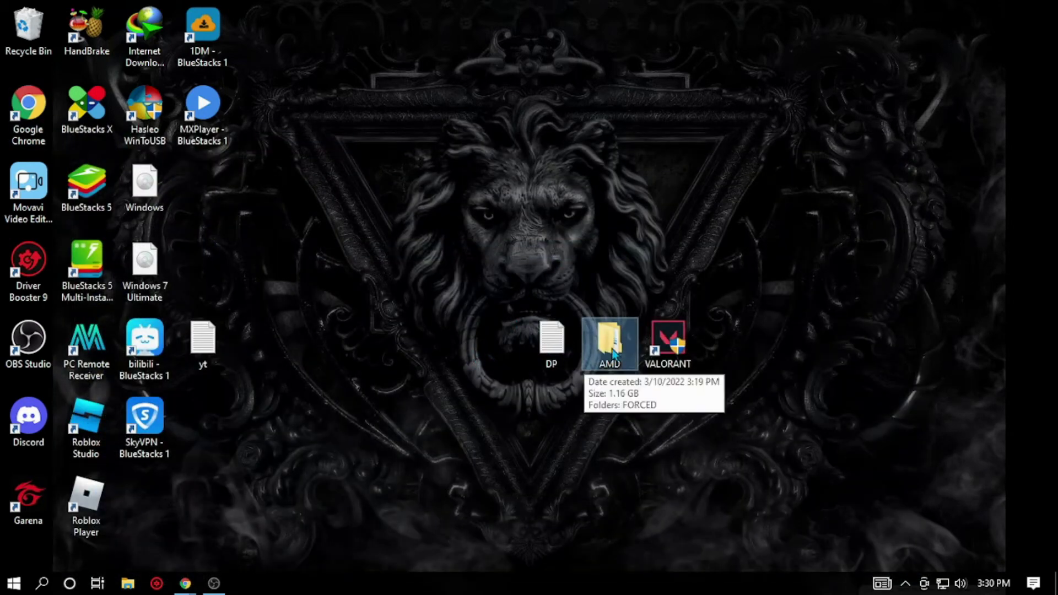
key("Delete")
key("super+e")
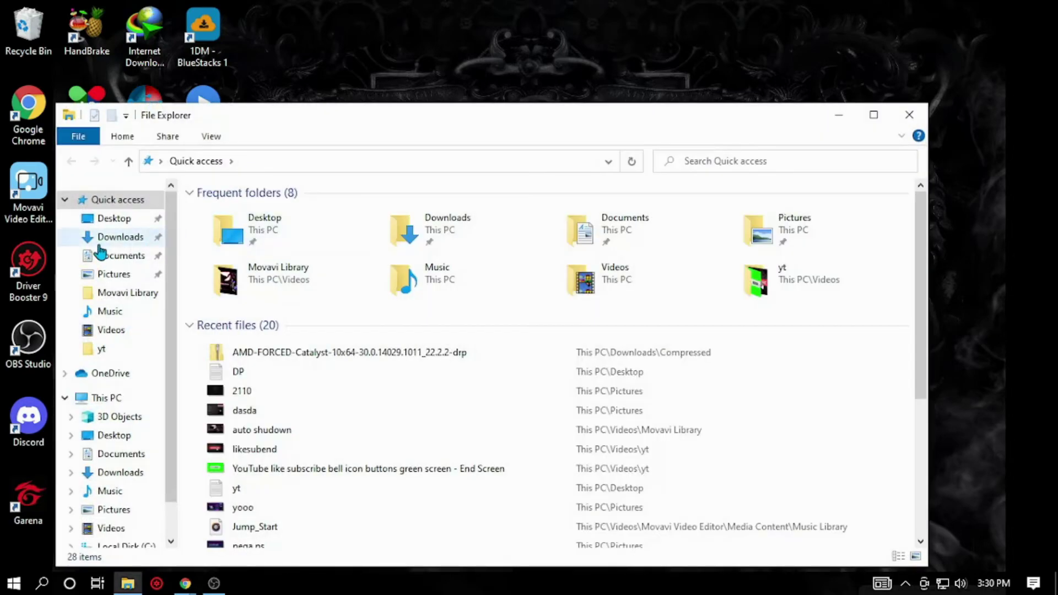
left_click(101, 237)
double_click(256, 232)
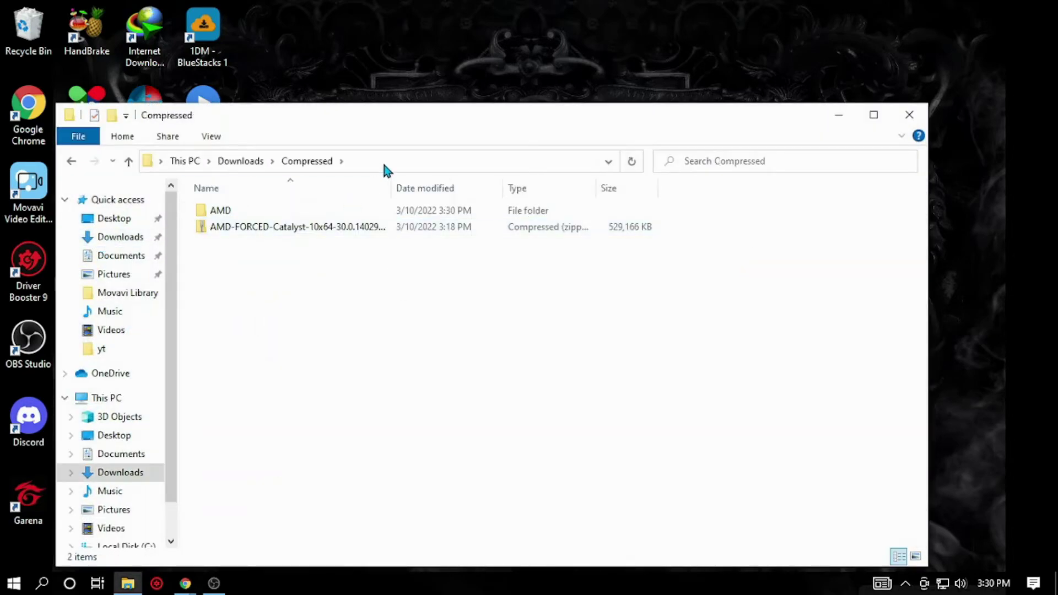
left_click_drag(405, 132, 715, 402)
left_click(543, 483)
left_click_drag(553, 488, 624, 357)
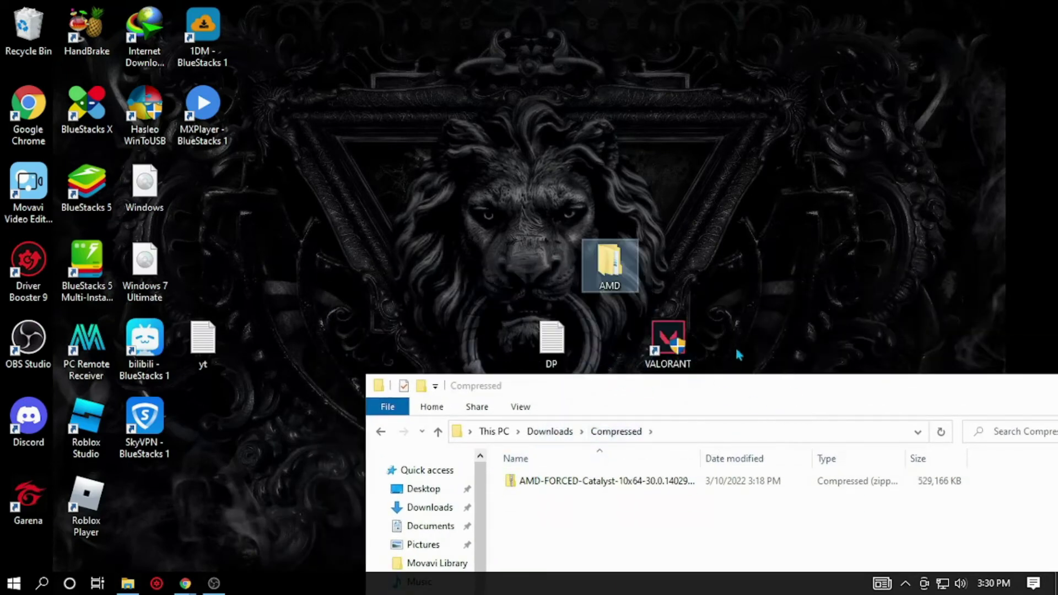
left_click_drag(862, 393, 470, 354)
left_click(816, 350)
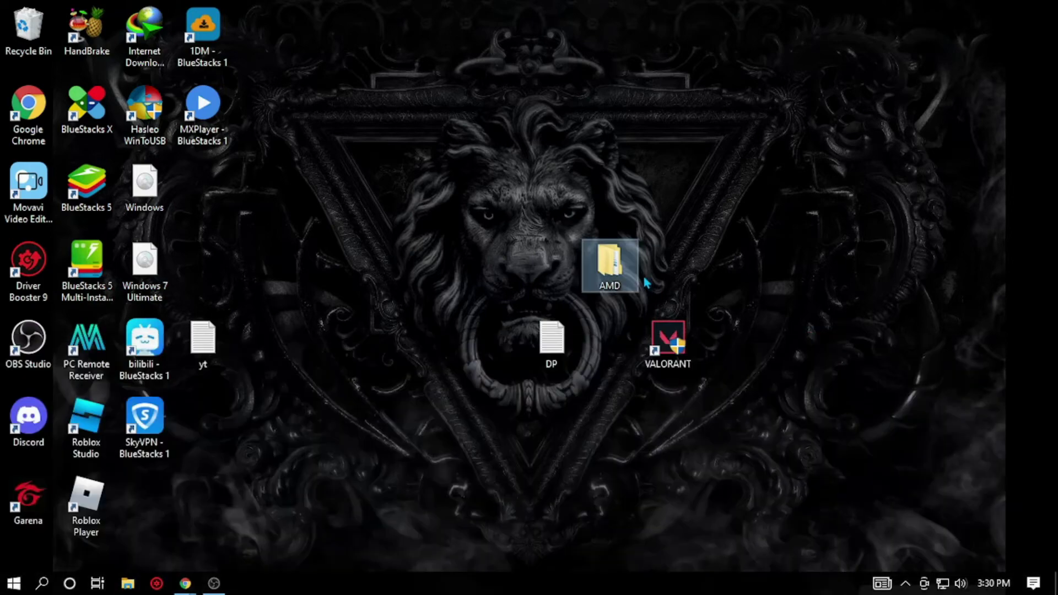
left_click_drag(610, 266, 612, 326)
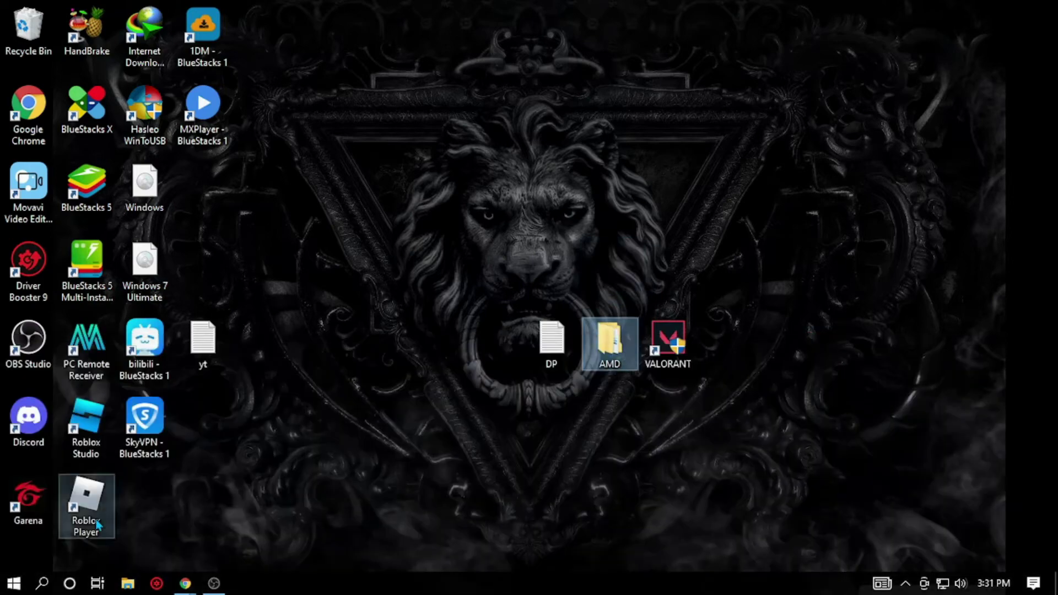
Open Device Manager, collapse Human Interface Devices, and select AMD Radeon(TM) Vega 8 Graphics under Display adapters.
left_click(43, 582)
type("device mana")
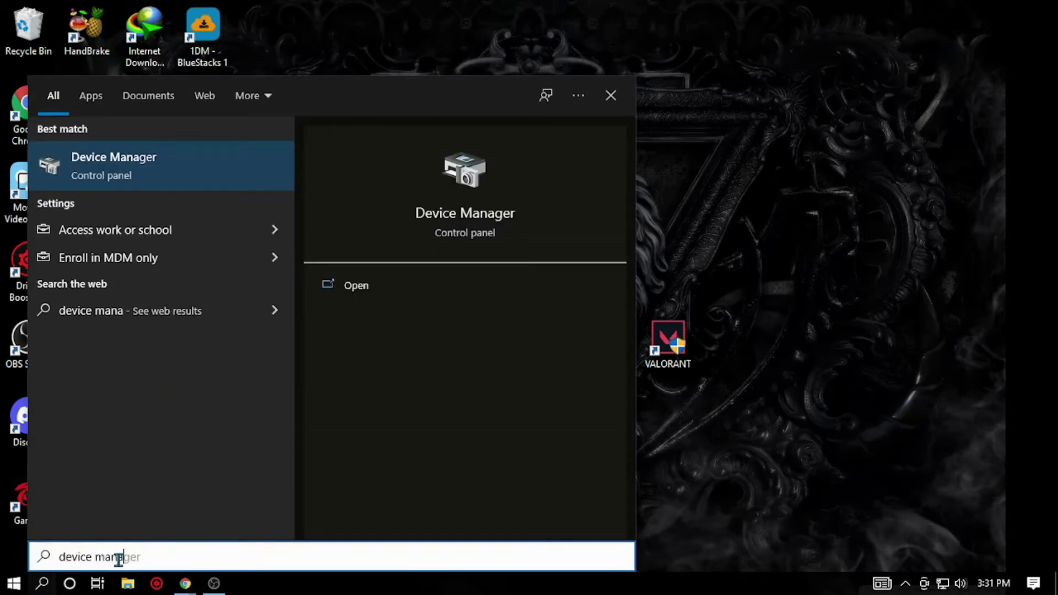
left_click(486, 216)
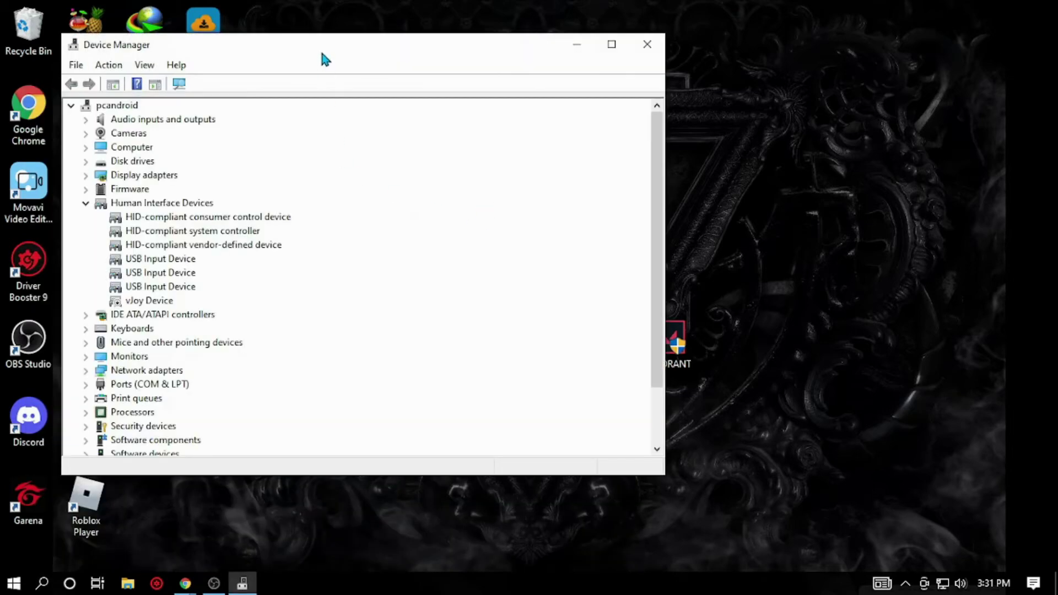
left_click_drag(322, 53, 426, 69)
left_click(188, 218)
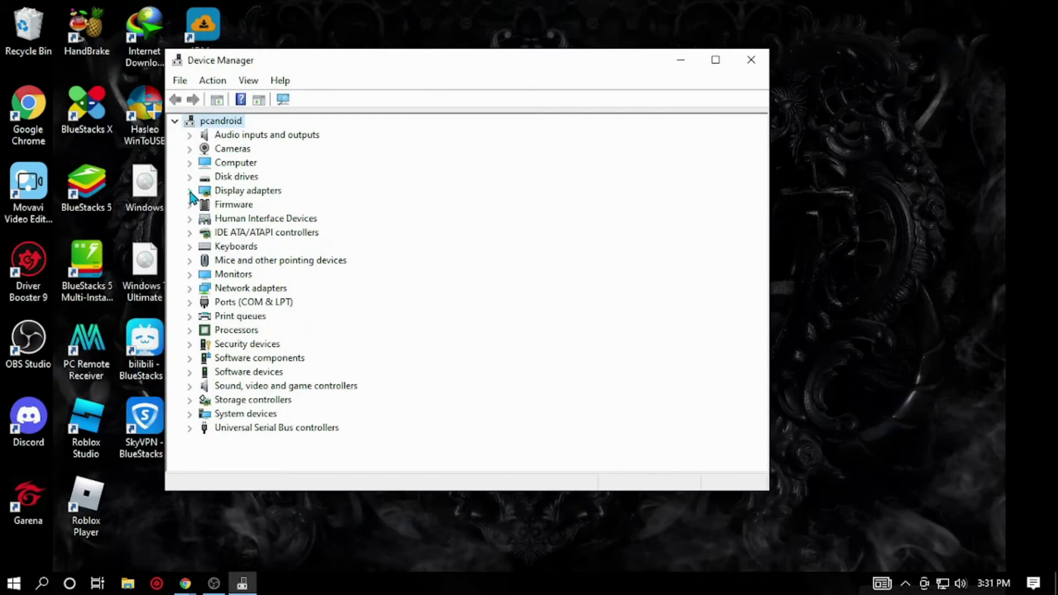
left_click(190, 190)
left_click(289, 205)
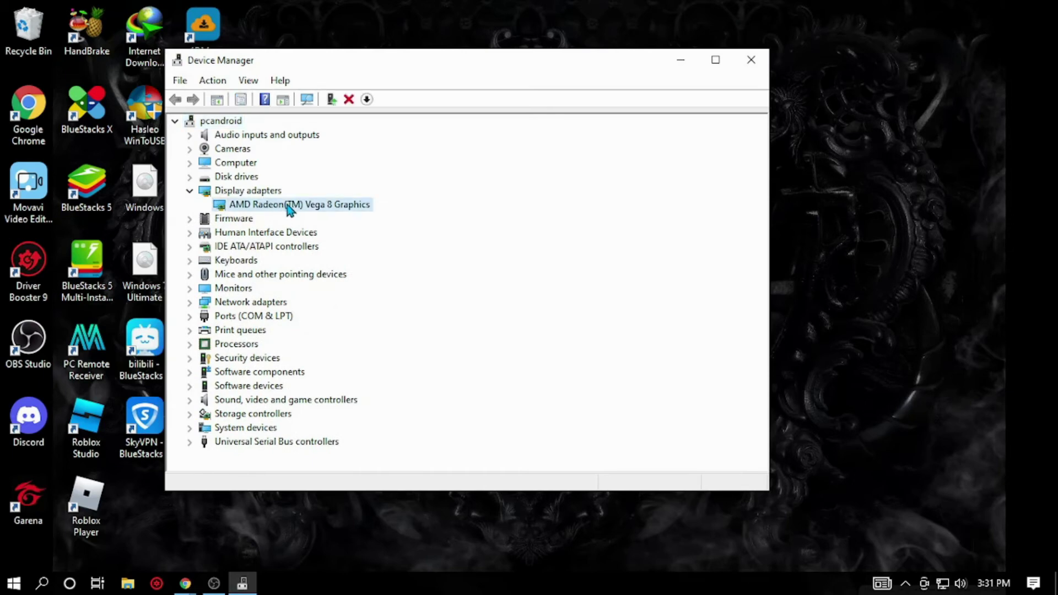
Start a driver update for AMD Radeon(TM) Vega 8 Graphics, choosing to browse the computer for drivers.
right_click(288, 205)
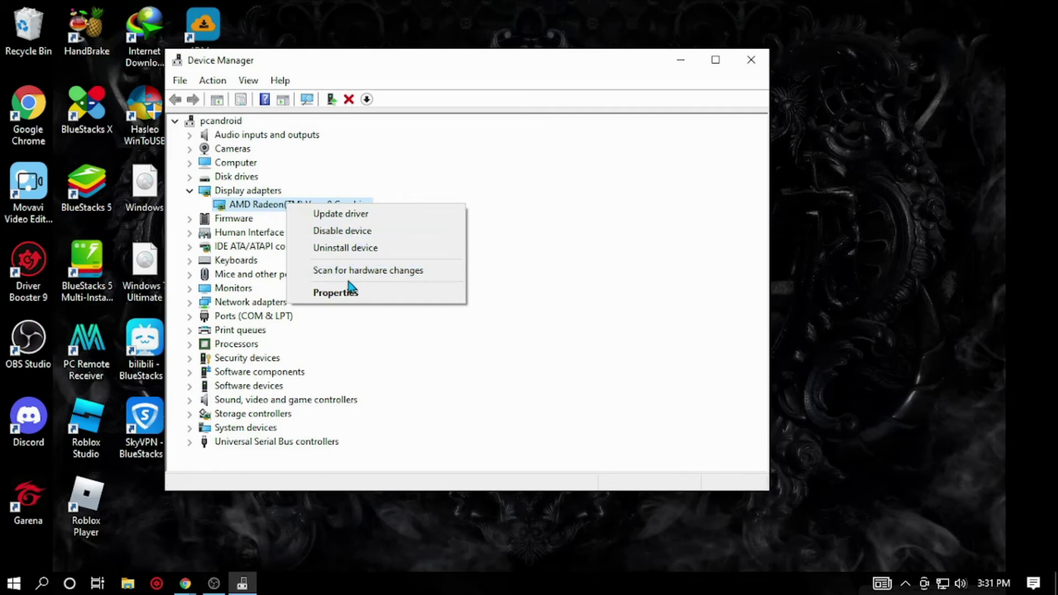
left_click(364, 216)
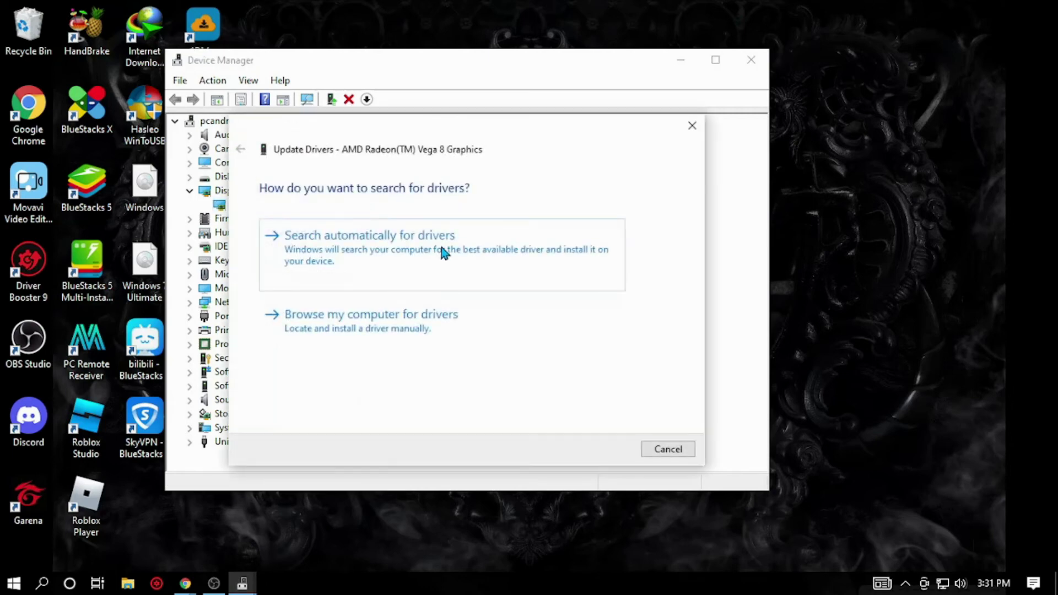
left_click(353, 328)
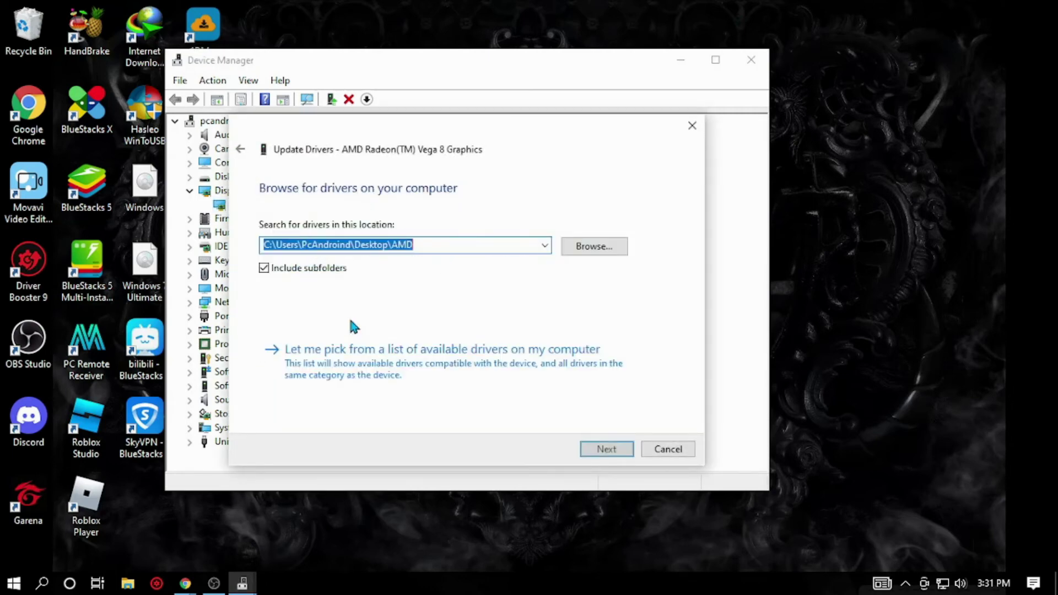
Set the desktop's AMD folder as the driver search location and run the driver update from it.
left_click(578, 255)
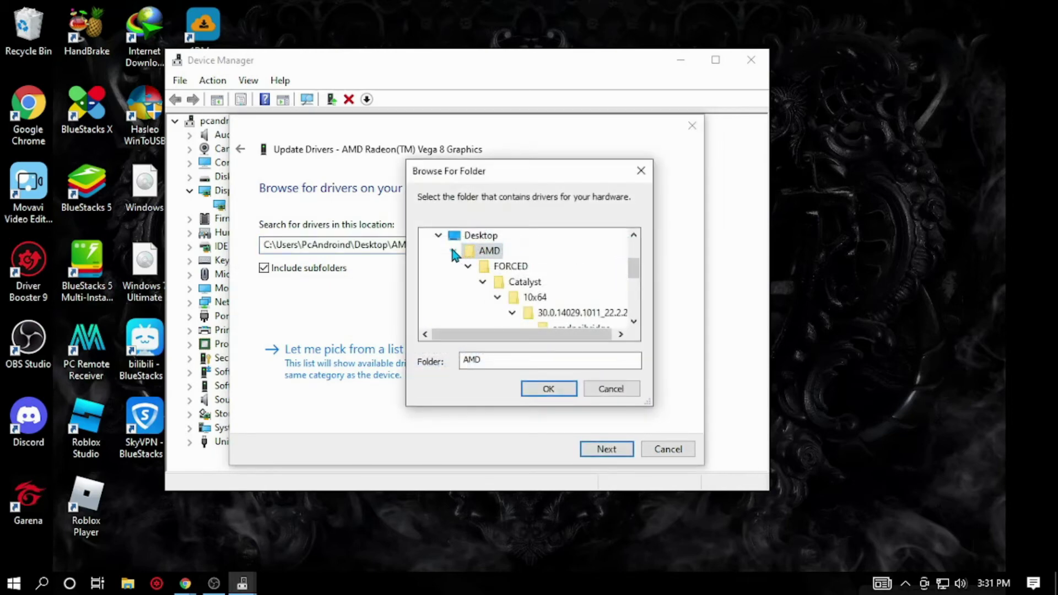
left_click(438, 235)
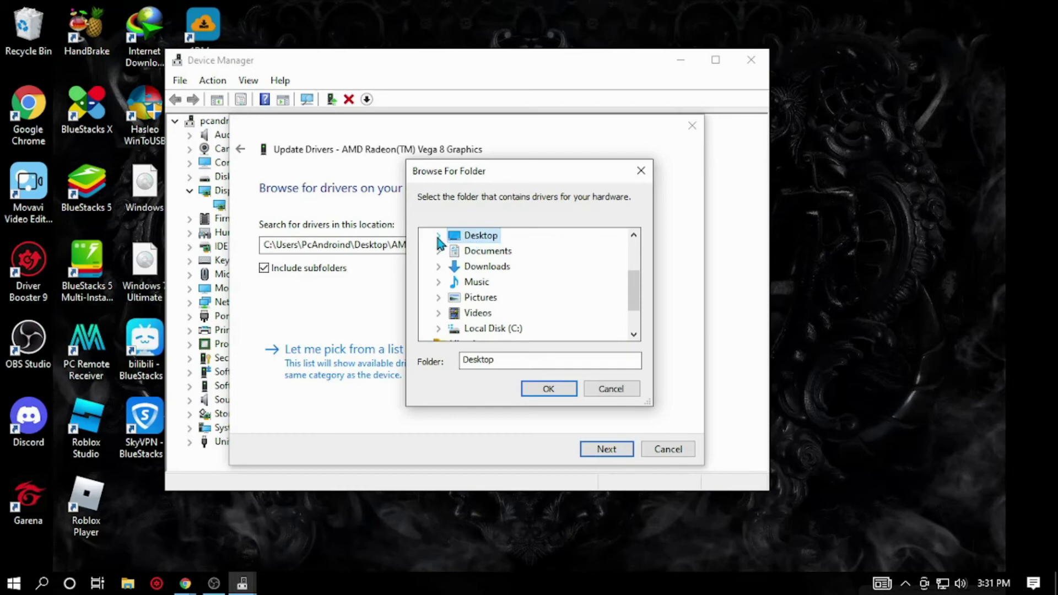
left_click(438, 236)
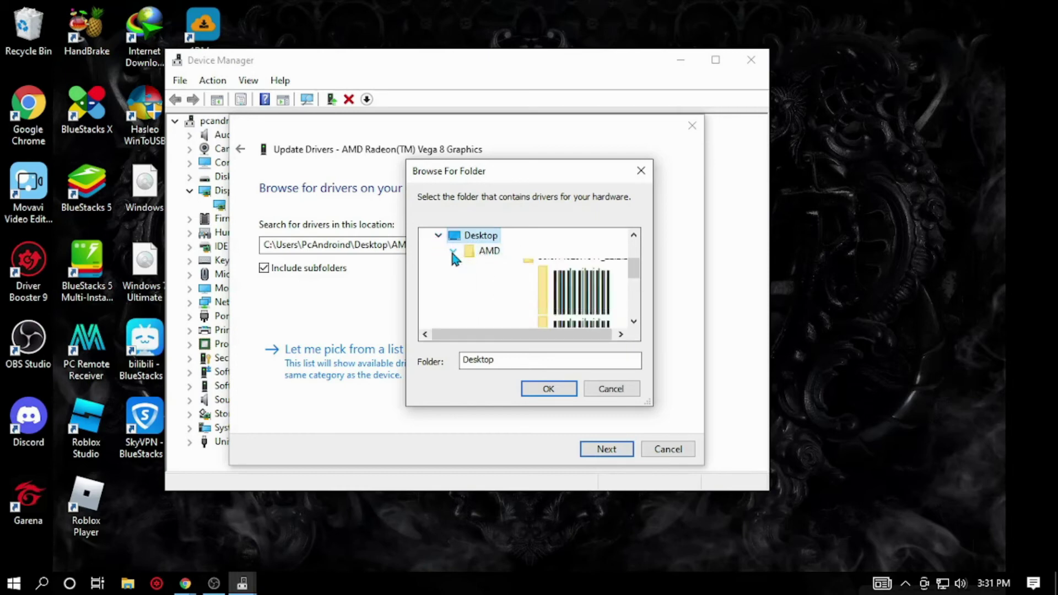
left_click(452, 251)
double_click(495, 253)
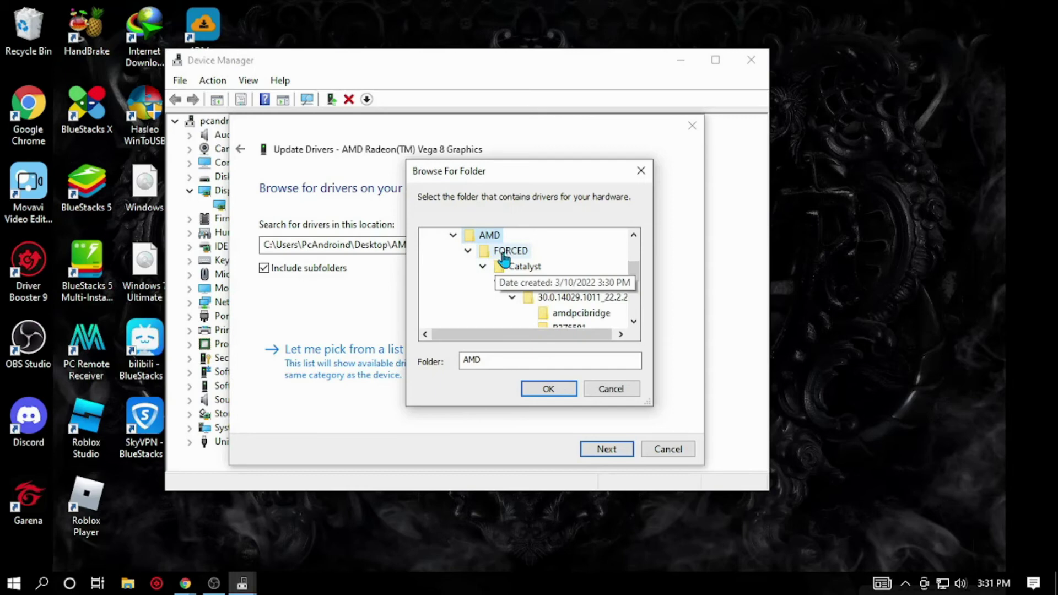
left_click(453, 237)
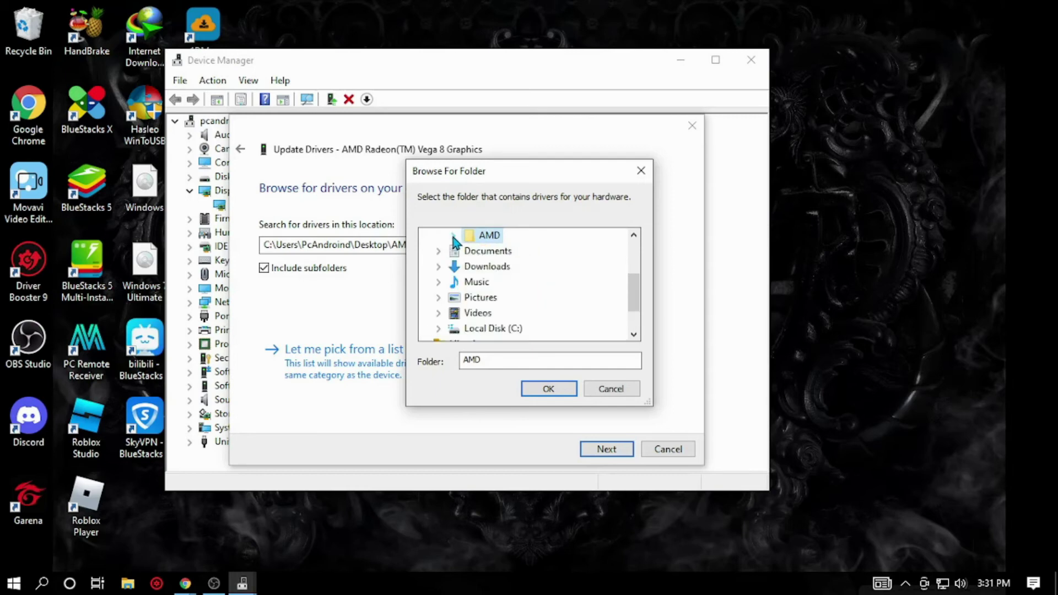
left_click(550, 389)
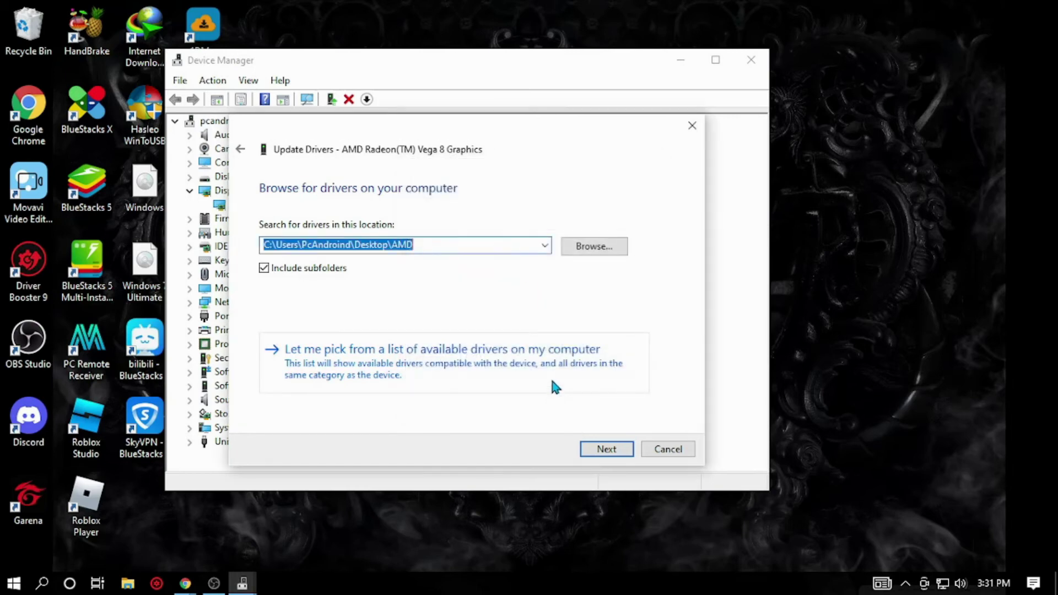
left_click(606, 449)
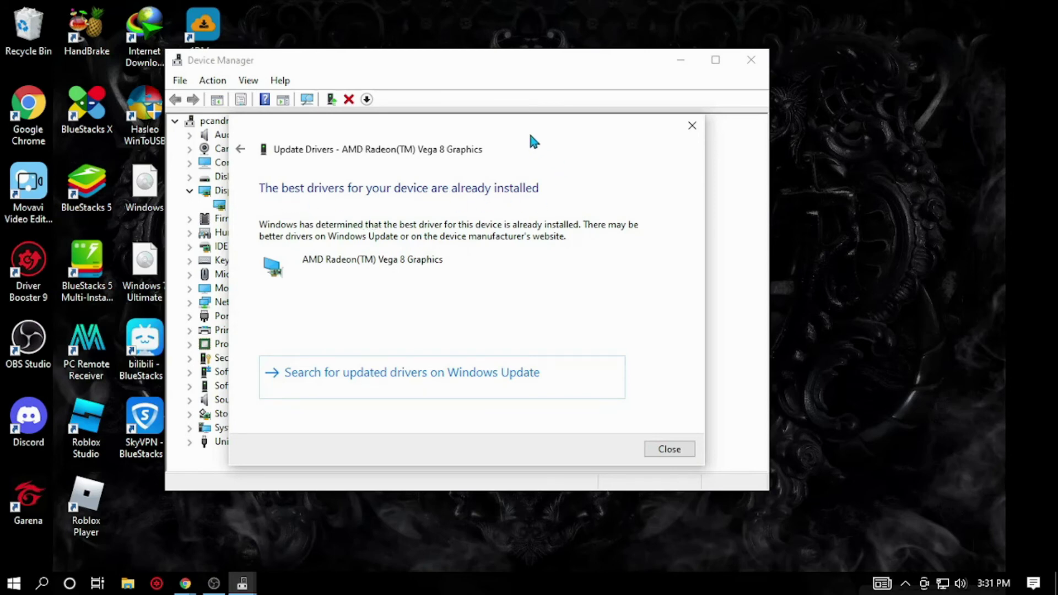
left_click_drag(511, 131, 609, 149)
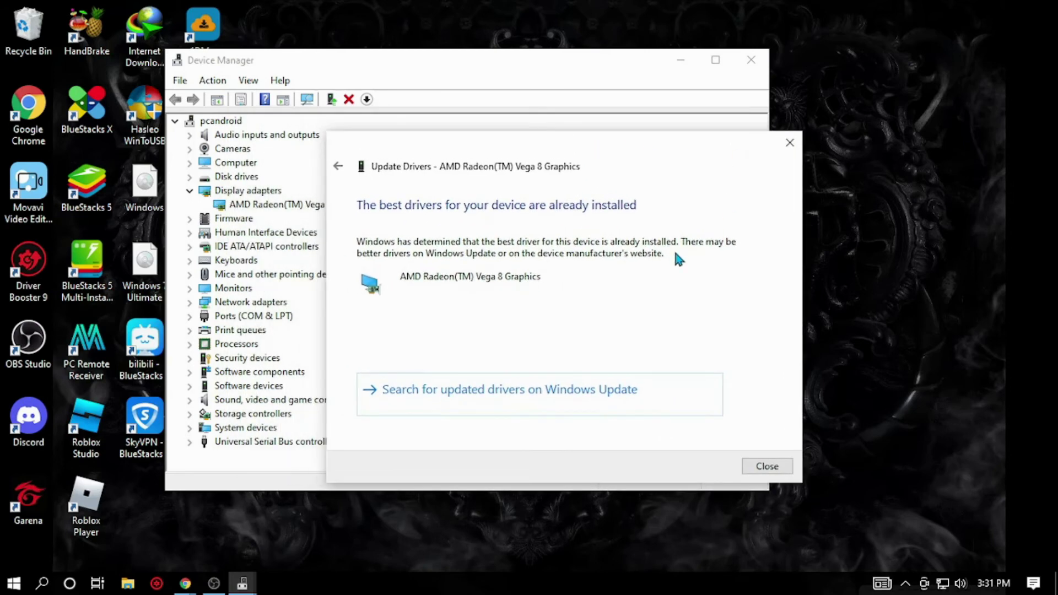
Close the driver update wizard and Device Manager.
left_click(789, 143)
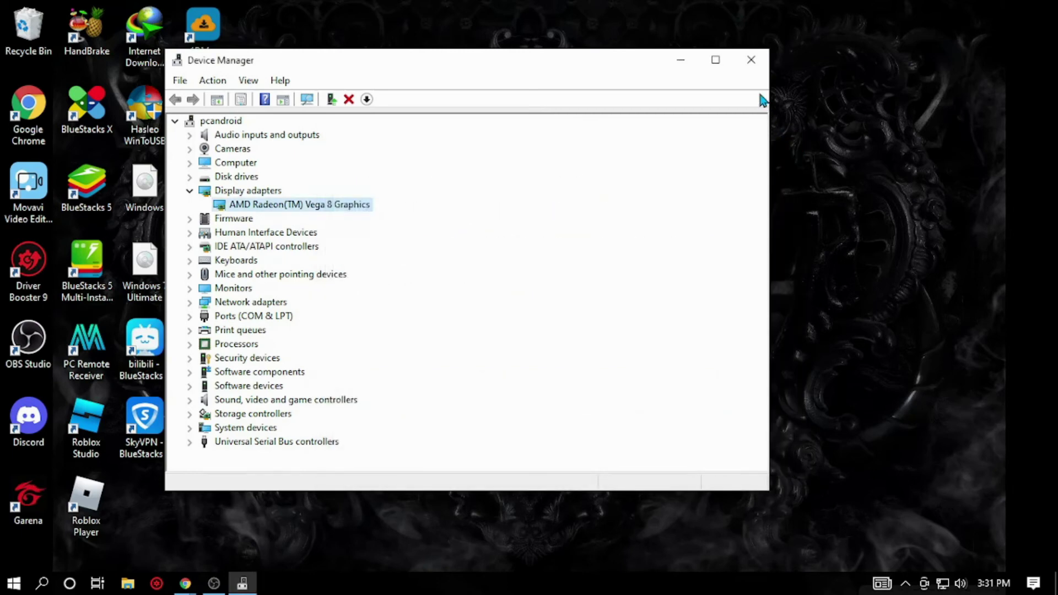
left_click(752, 62)
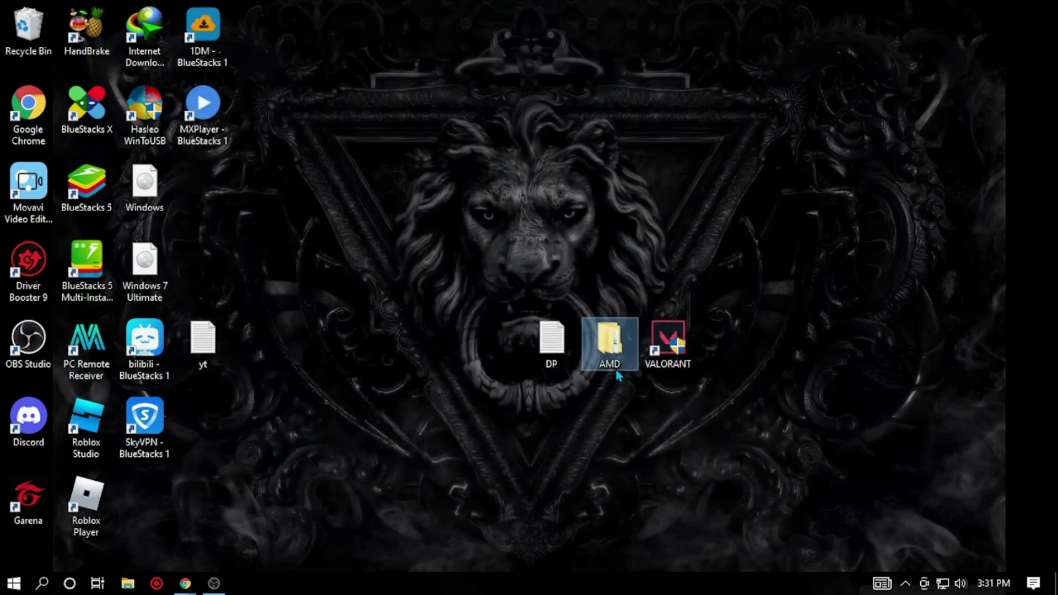
Set the VALORANT desktop shortcut's compatibility properties to disable fullscreen optimizations and run the program as an administrator, and apply them.
left_click(672, 345)
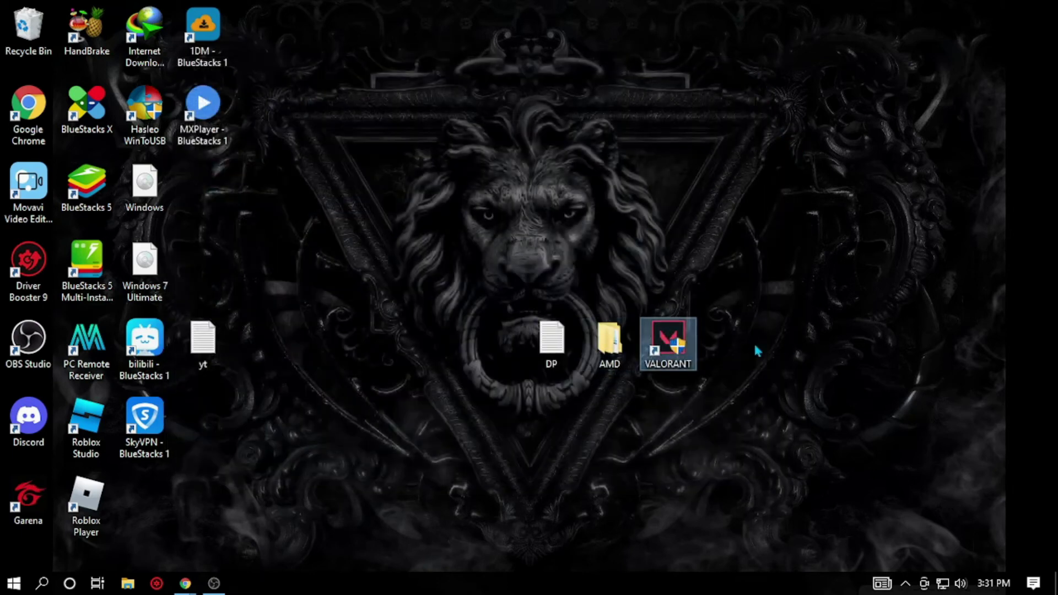
right_click(672, 347)
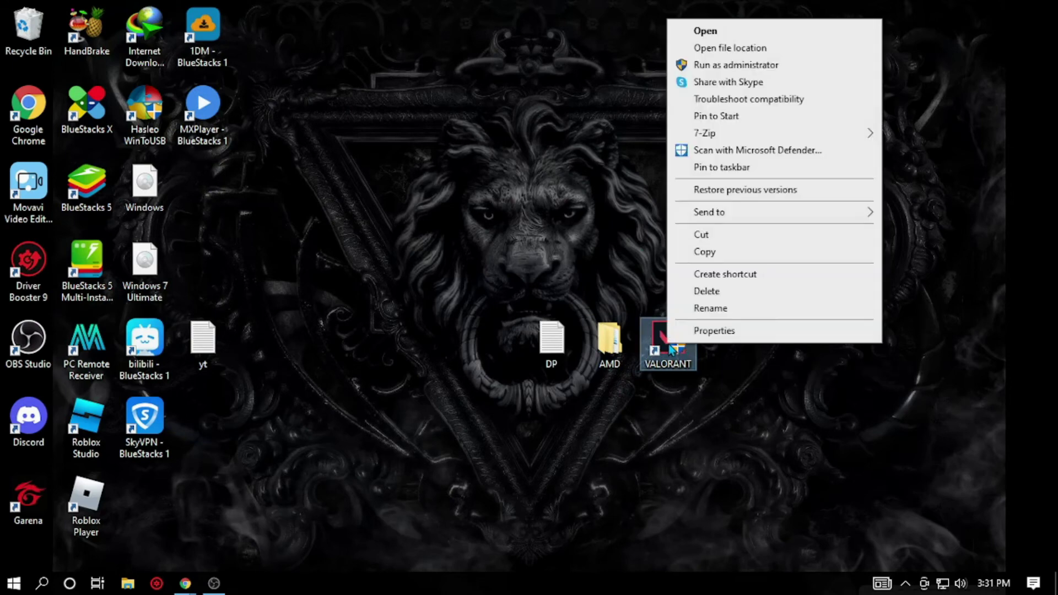
left_click(704, 331)
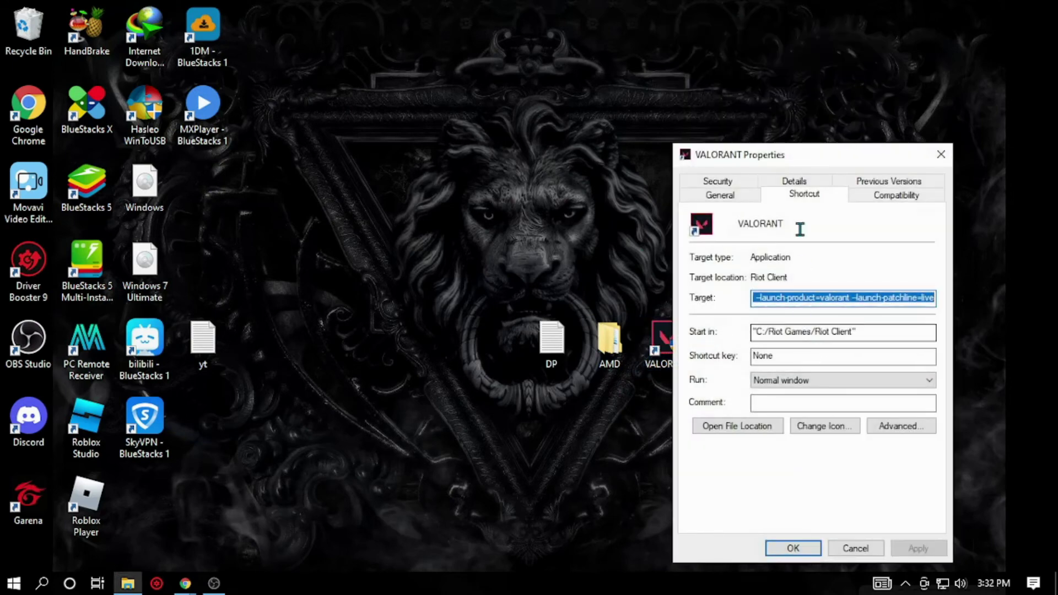
left_click_drag(802, 155, 470, 106)
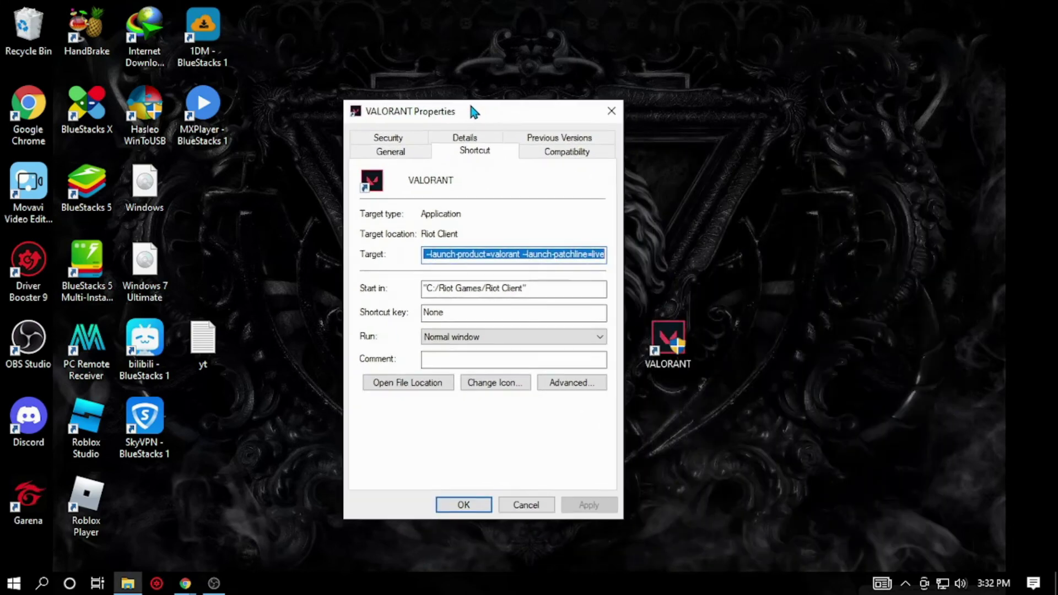
left_click(572, 154)
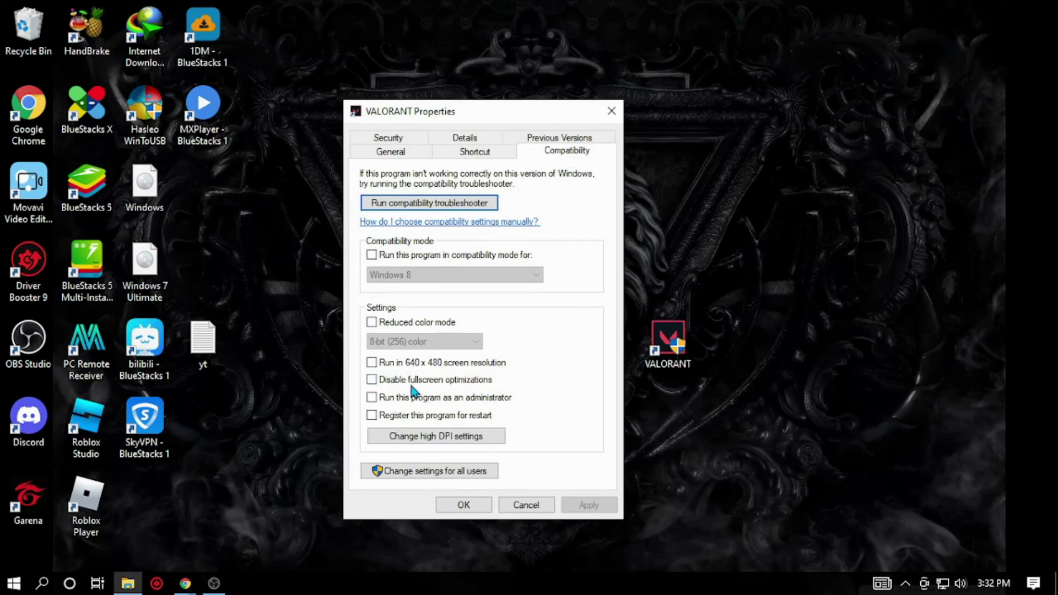
left_click(372, 379)
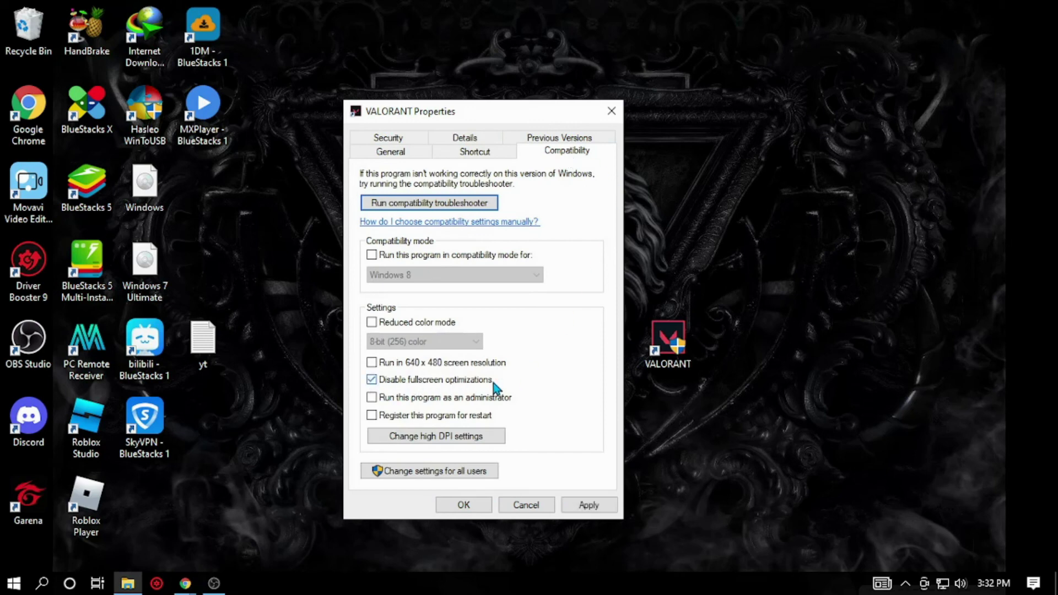
left_click(372, 398)
left_click(590, 505)
left_click(466, 506)
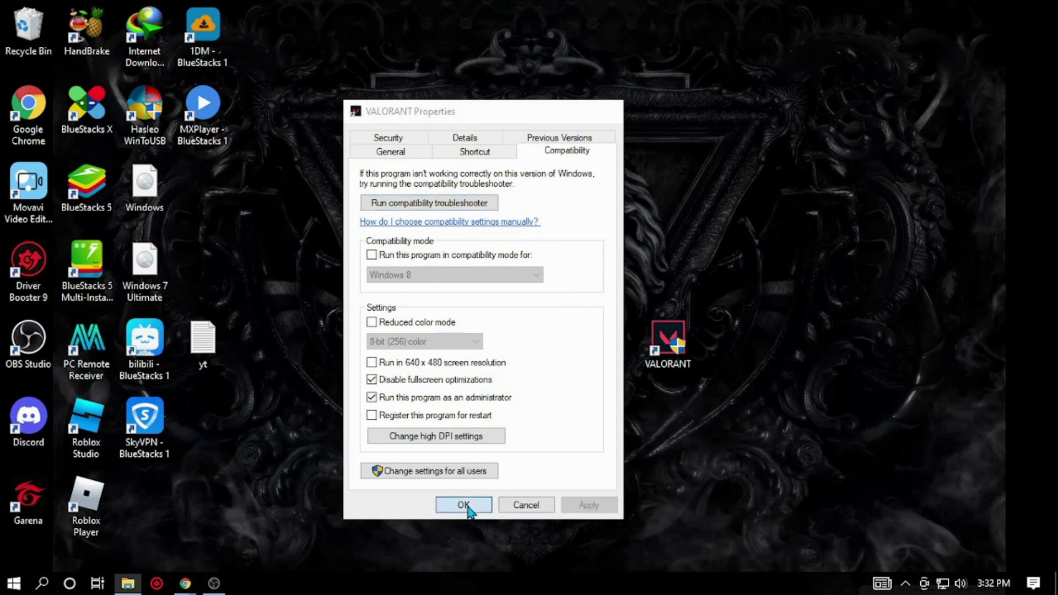
Bring up the Windows power options for restarting the computer.
left_click(22, 581)
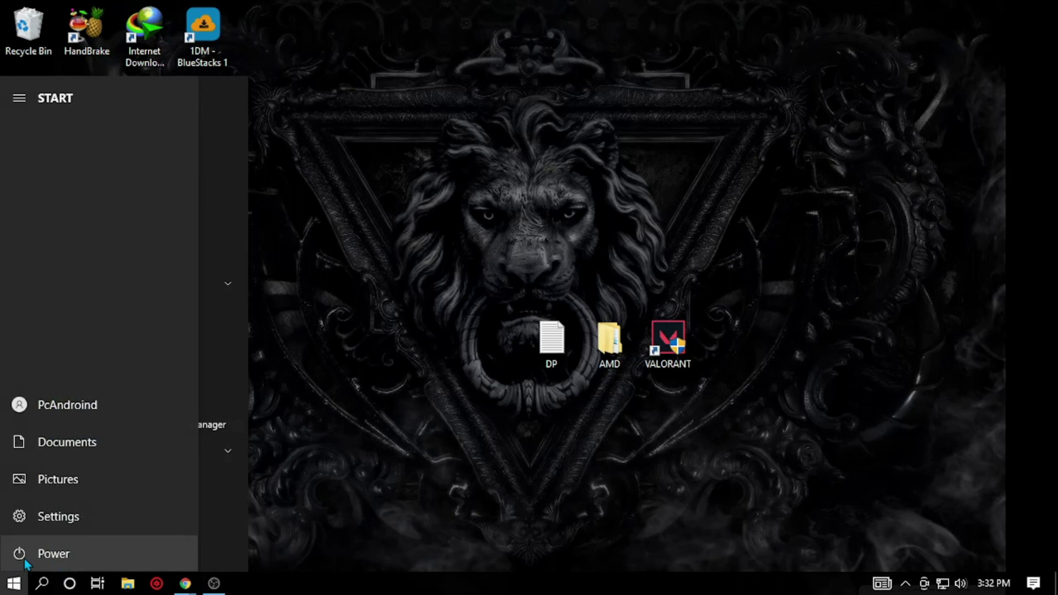
left_click(24, 559)
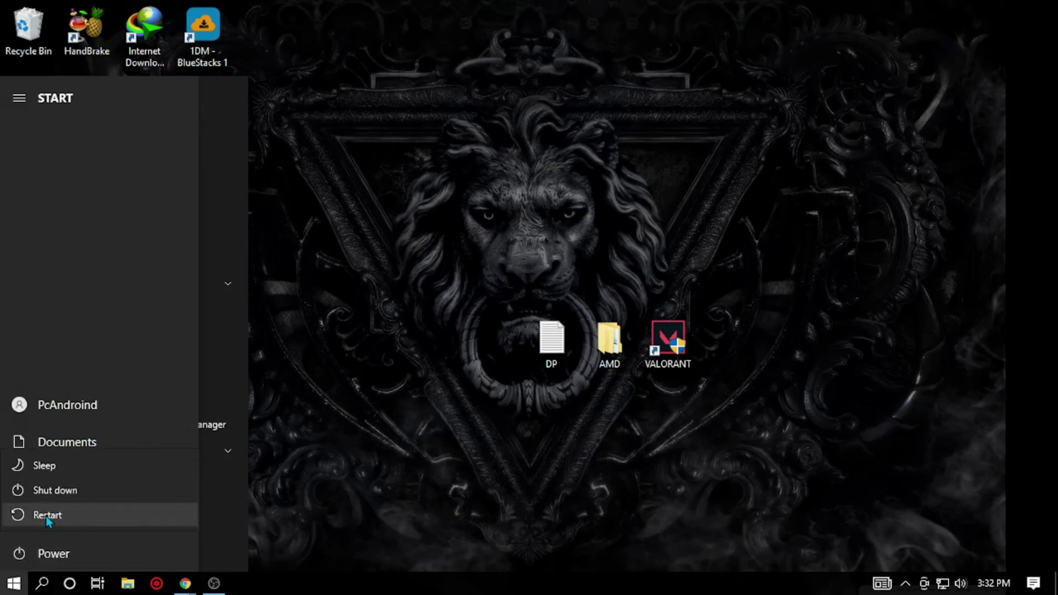